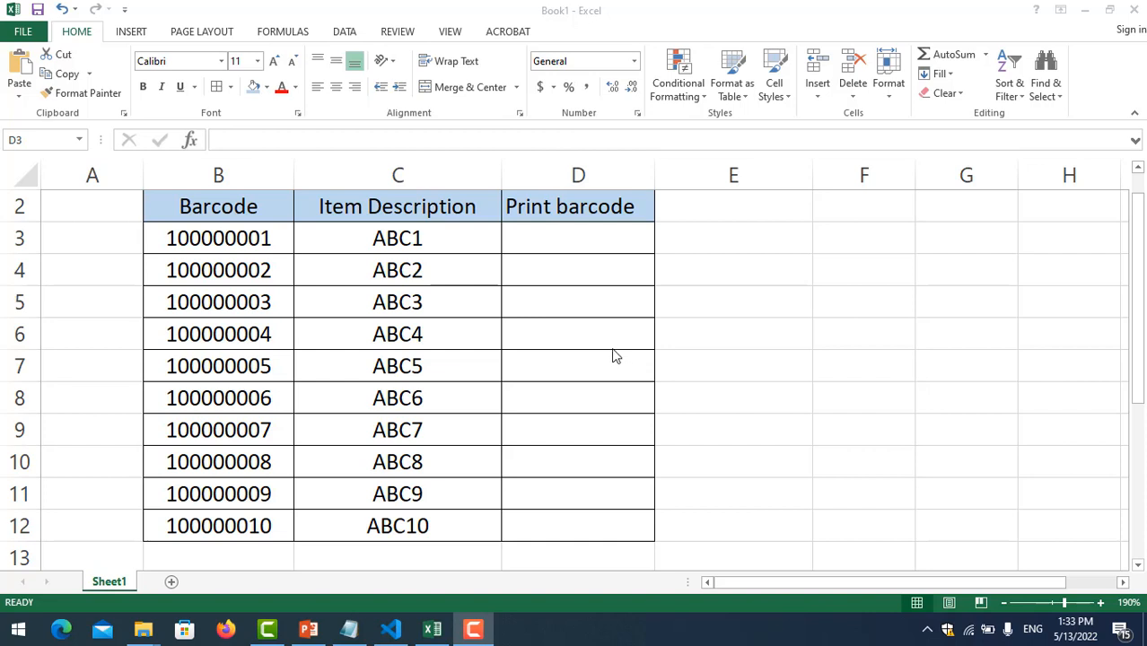
Examine the barcode numbers in column B and the empty cells of the Print barcode column.
left_click(236, 243)
left_click(256, 271)
left_click(257, 305)
left_click(254, 336)
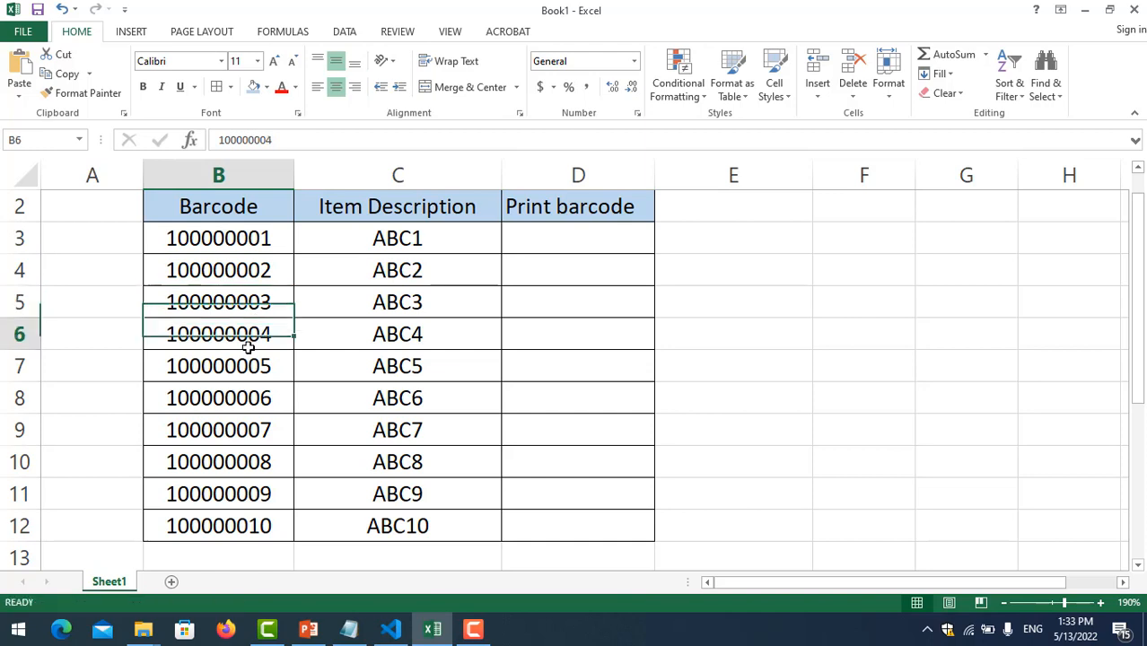
left_click(252, 366)
left_click(254, 425)
left_click(256, 462)
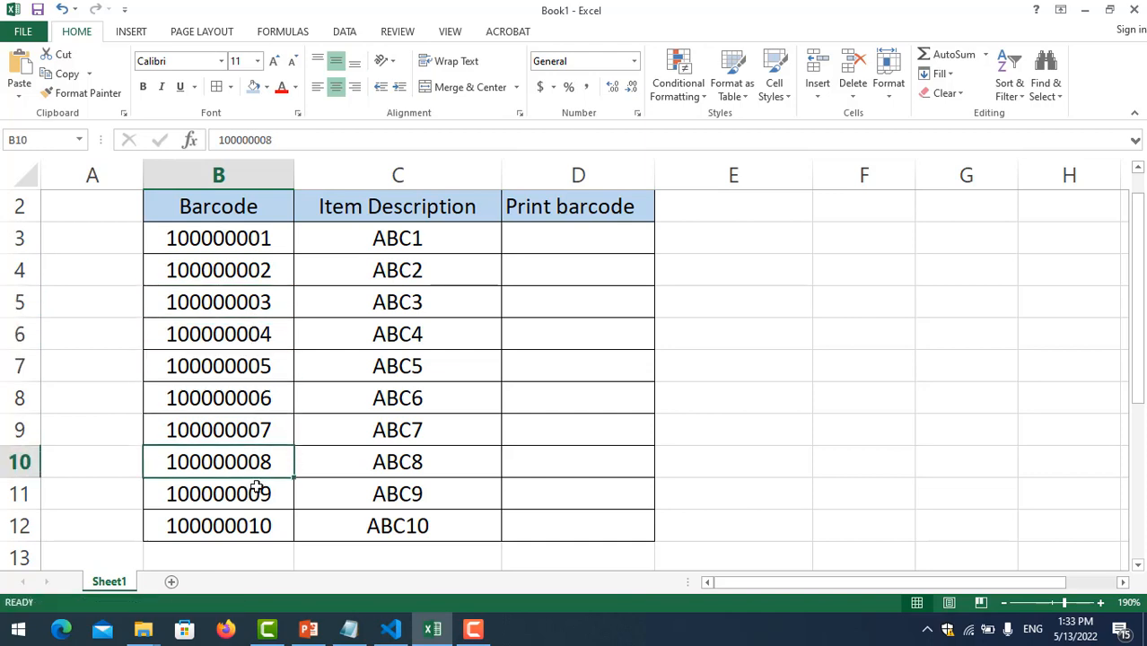
left_click_drag(272, 246, 269, 363)
left_click(568, 238)
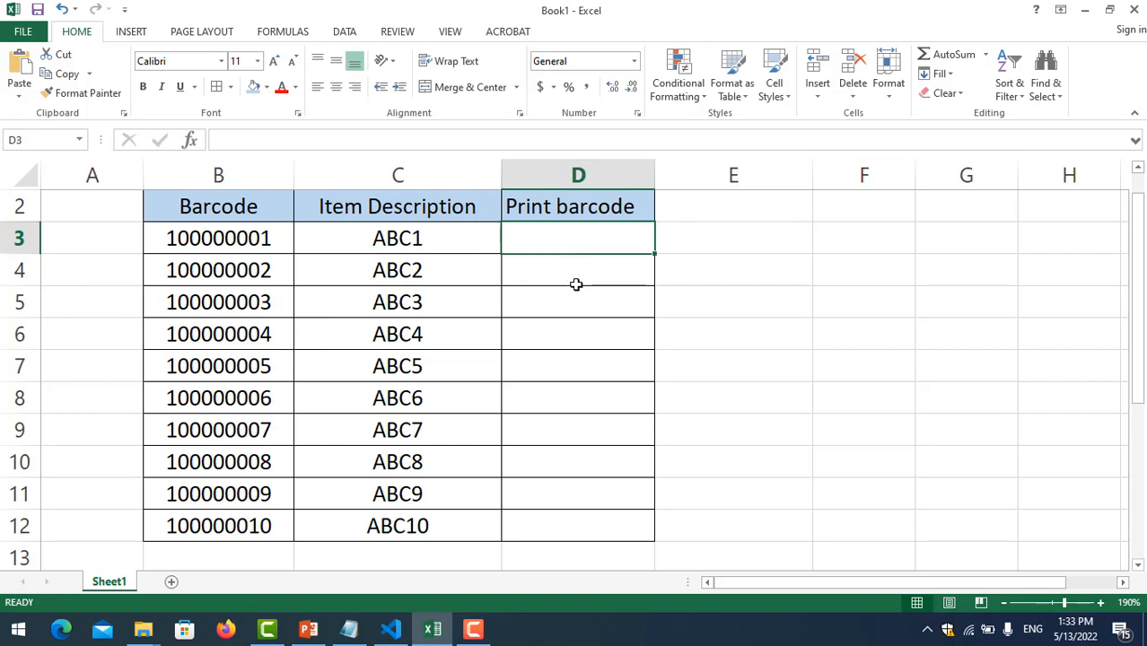
left_click(567, 274)
left_click(566, 241)
left_click(564, 272)
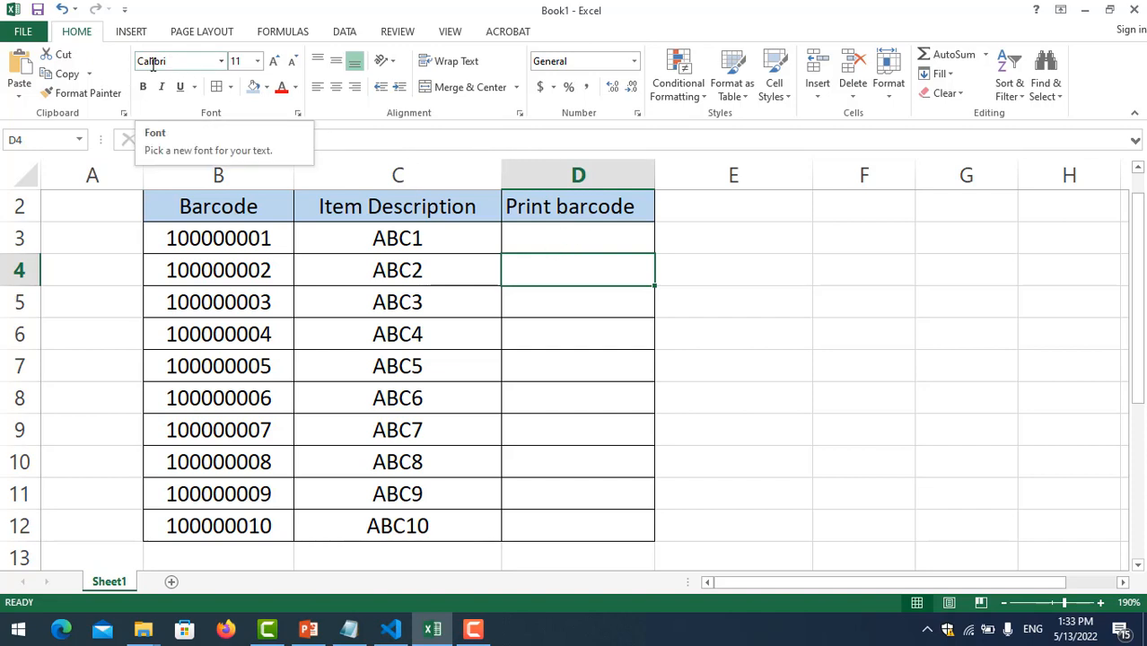
Write the formula ="*"& b3 &"*" in cell D3 to wrap the first barcode number in asterisks.
left_click(559, 236)
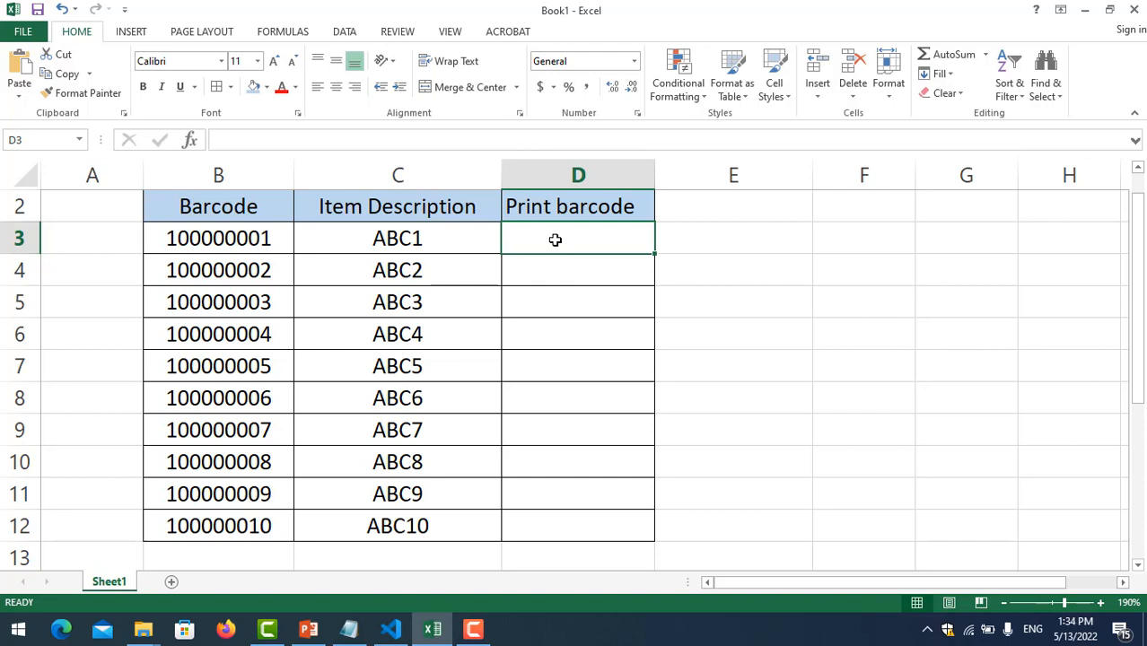
double_click(556, 240)
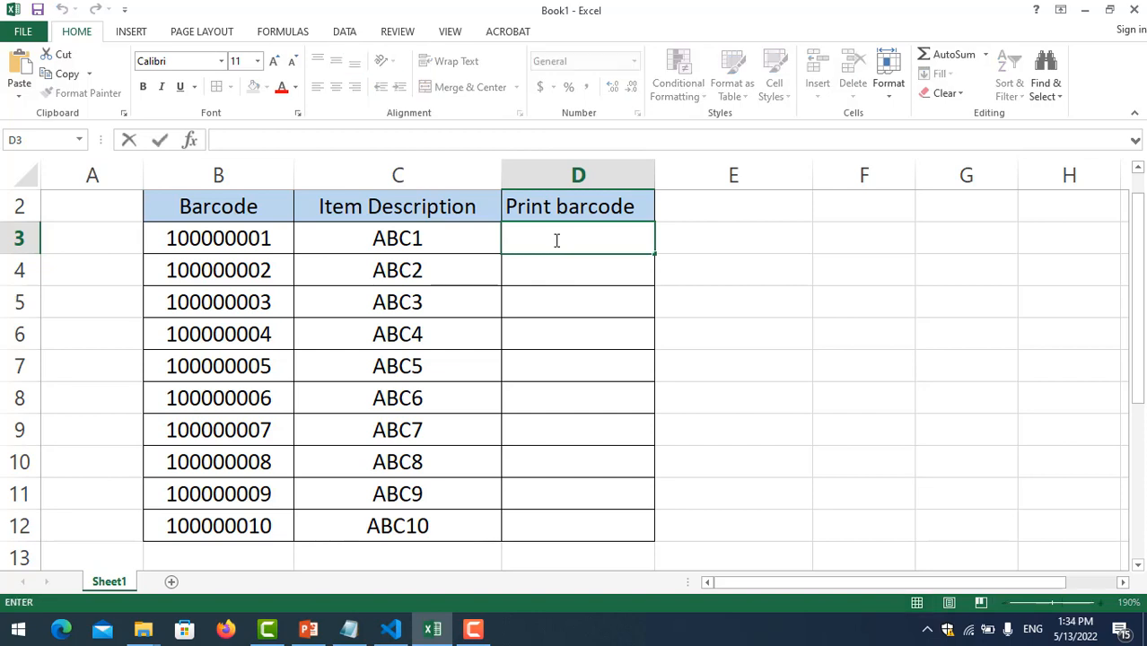
type("=")
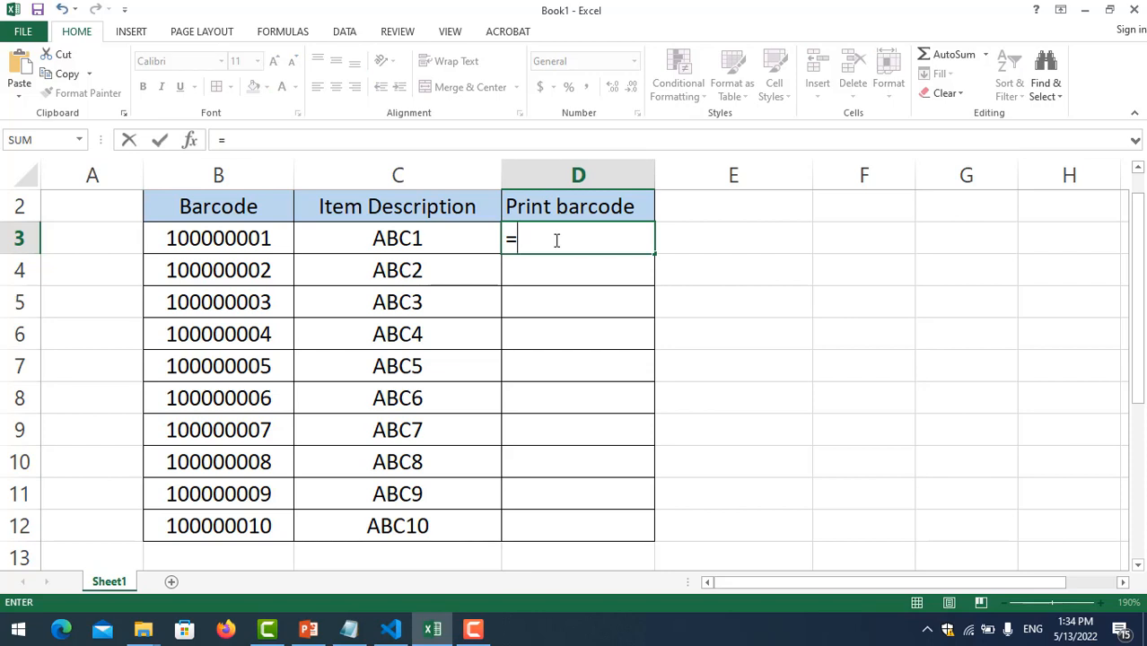
type("\"*\"")
key("BackSpace")
key("BackSpace")
type("*\"")
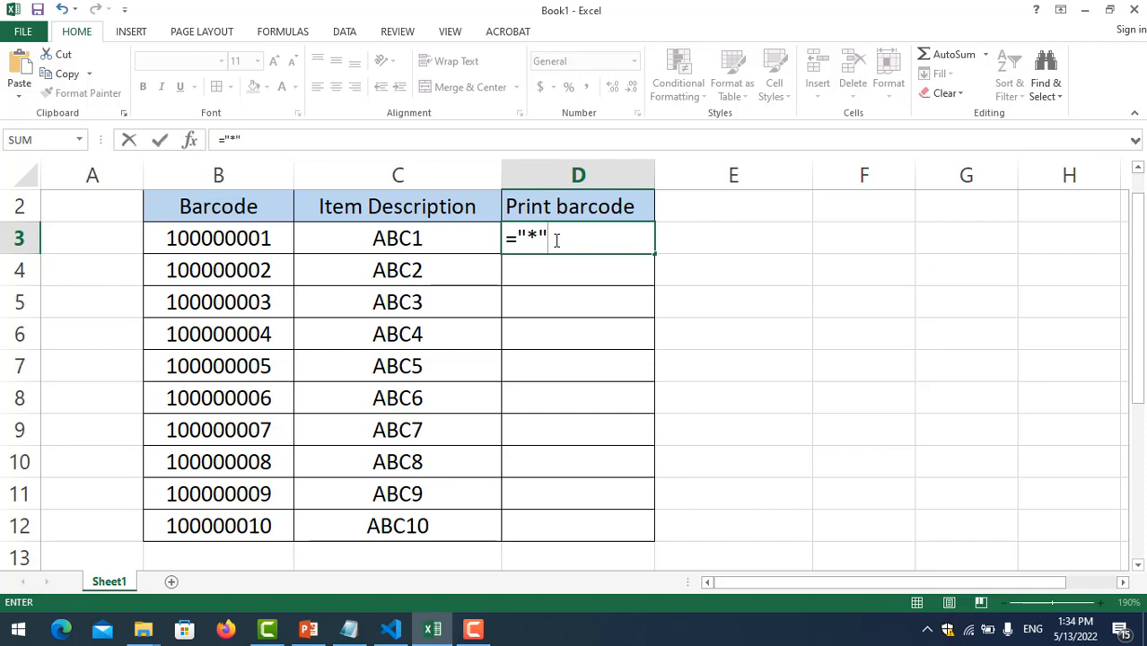
type("&")
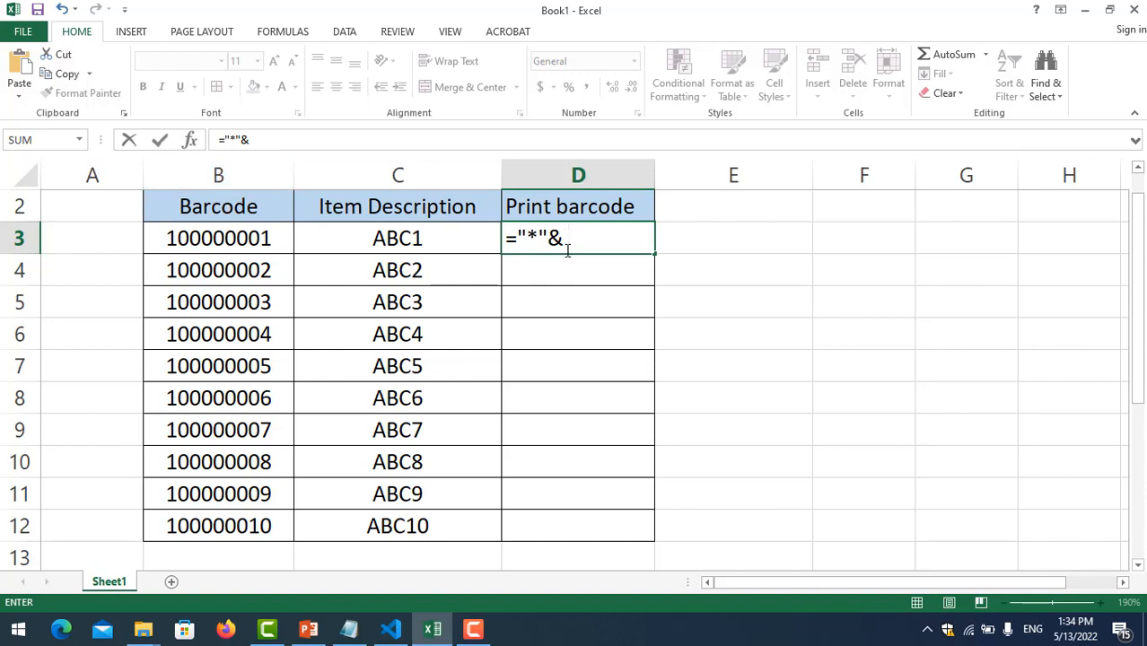
type("b3")
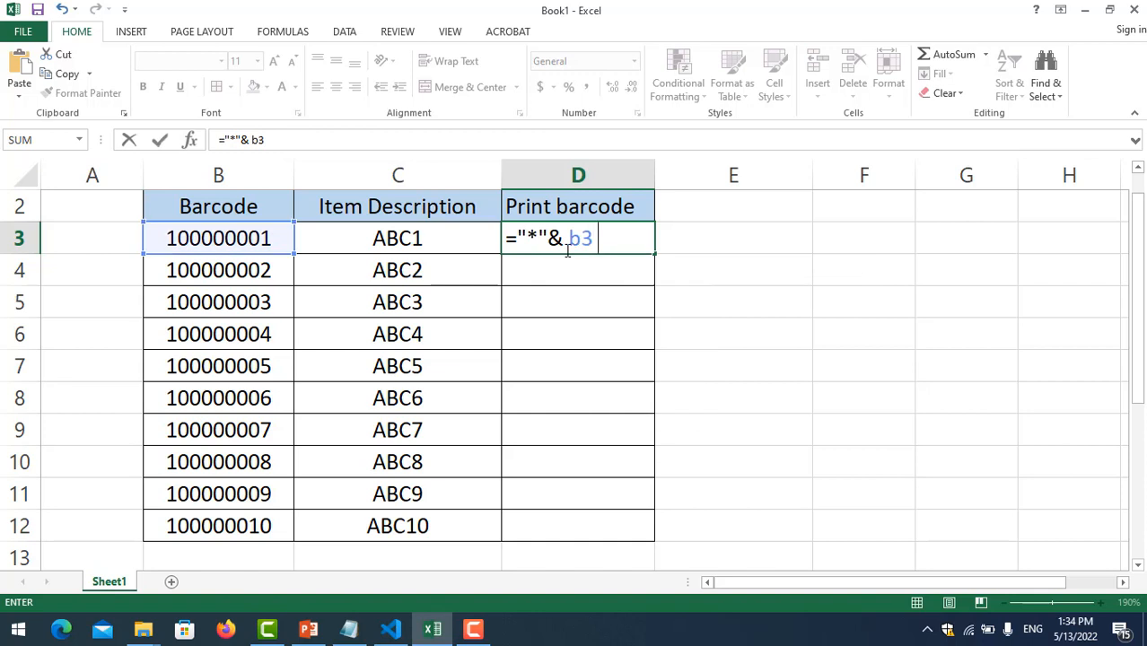
type(" &\"*")
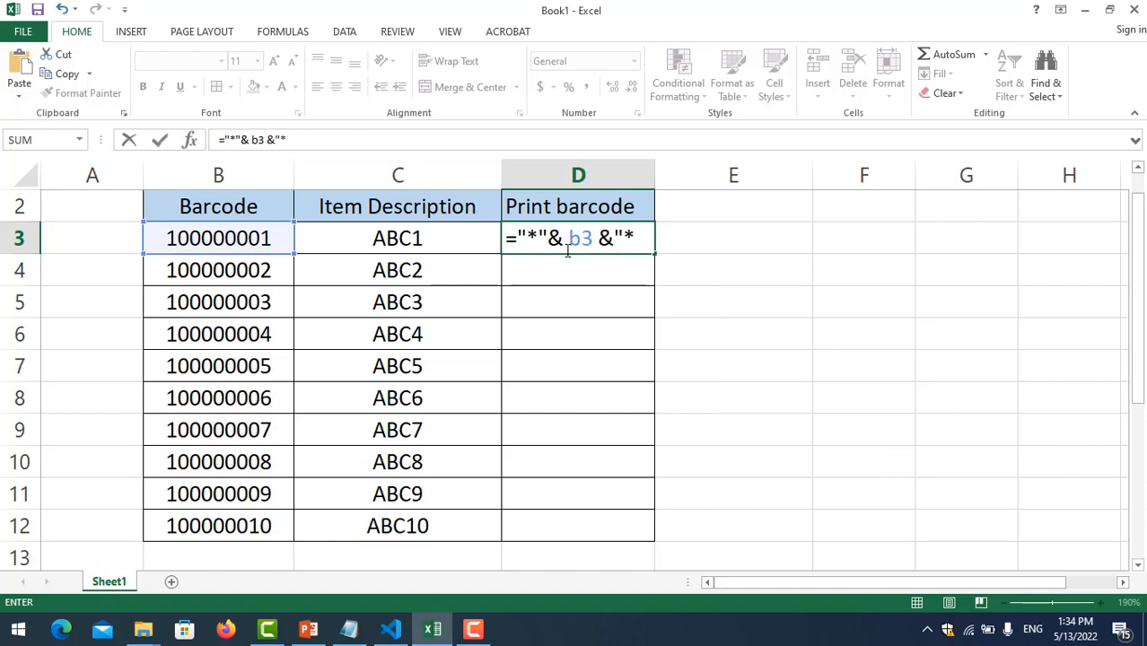
type("\"")
Check the asterisks on both sides of the b3 reference and commit the formula in D3.
left_click_drag(536, 237, 526, 236)
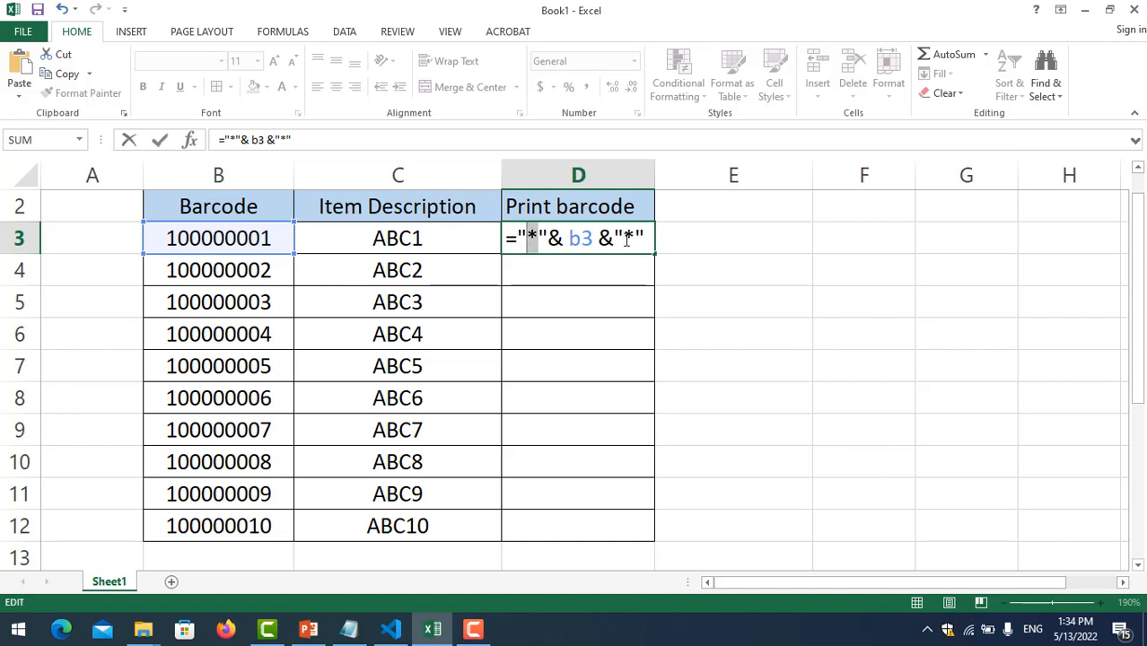
left_click_drag(635, 236, 626, 237)
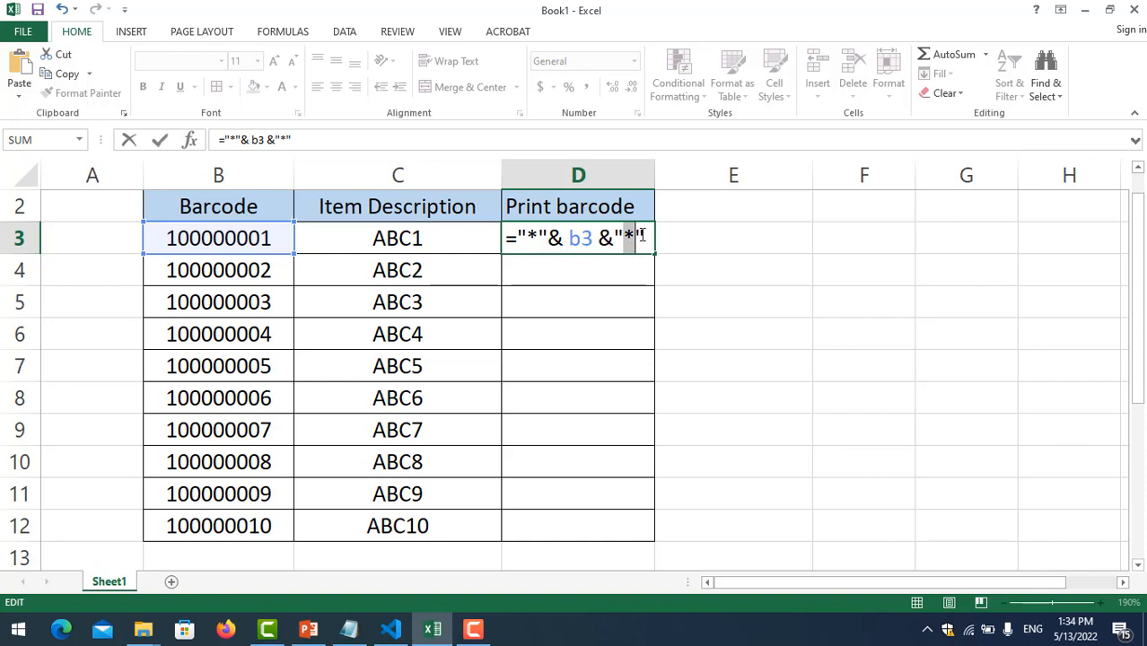
left_click_drag(539, 236, 526, 237)
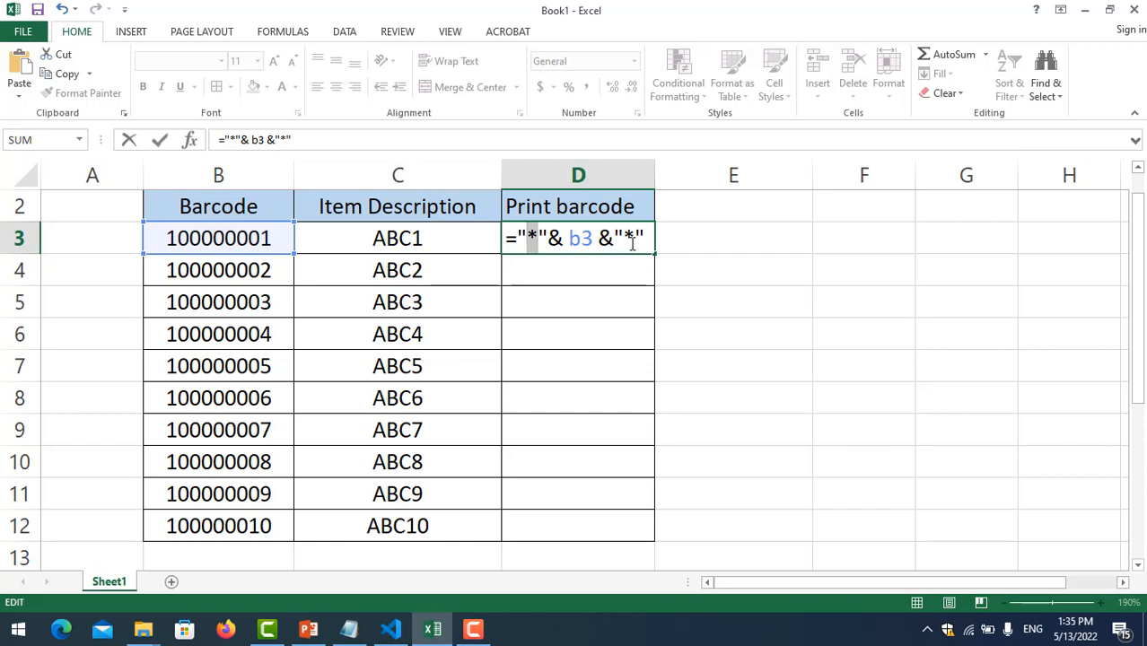
left_click_drag(633, 237, 627, 236)
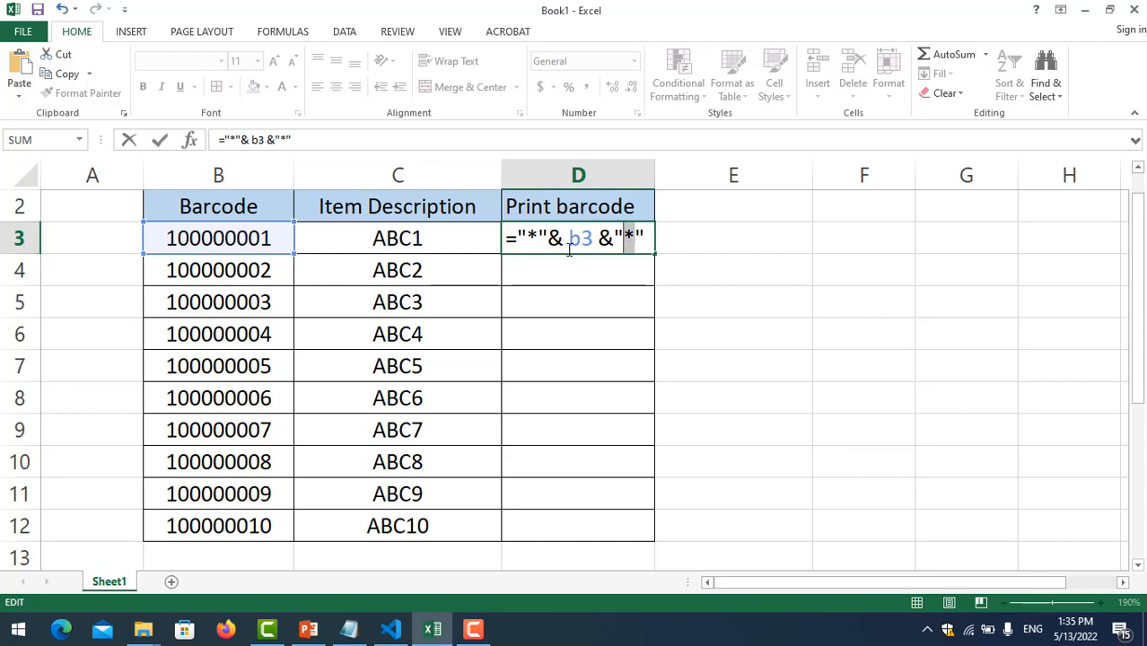
left_click_drag(539, 236, 528, 236)
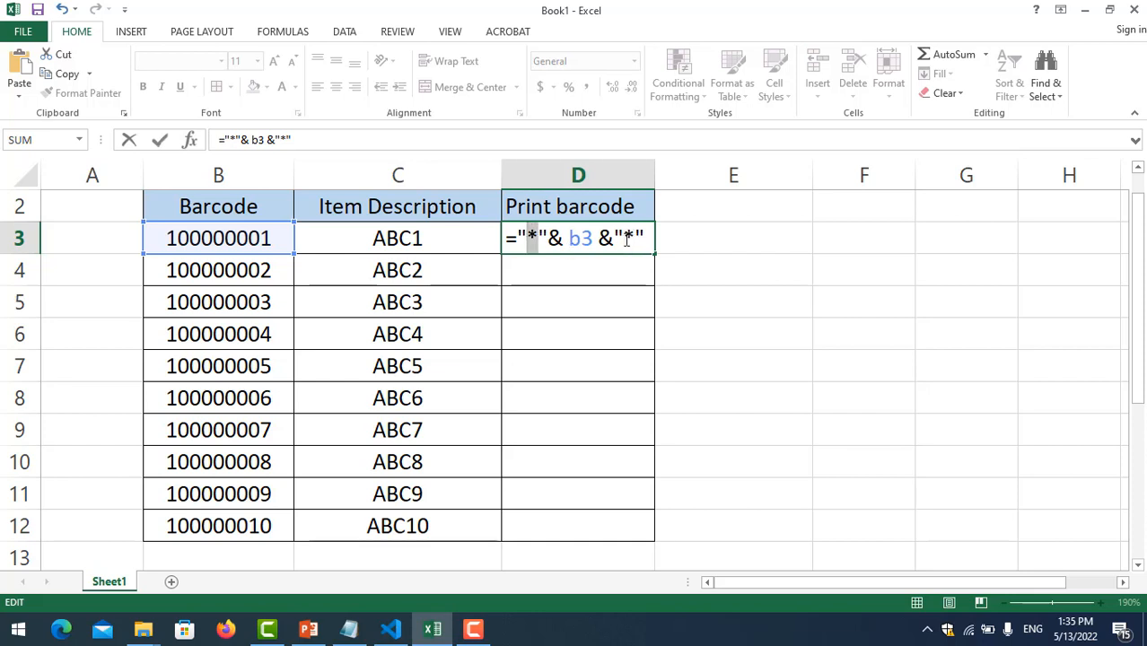
left_click_drag(627, 237, 634, 236)
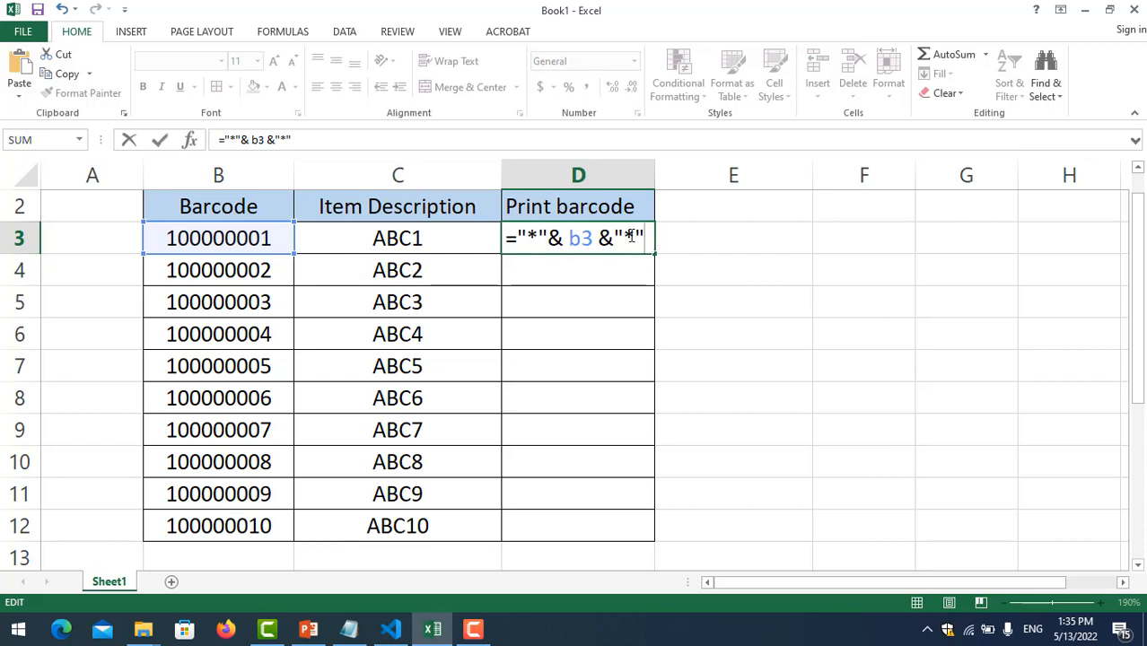
key("Return")
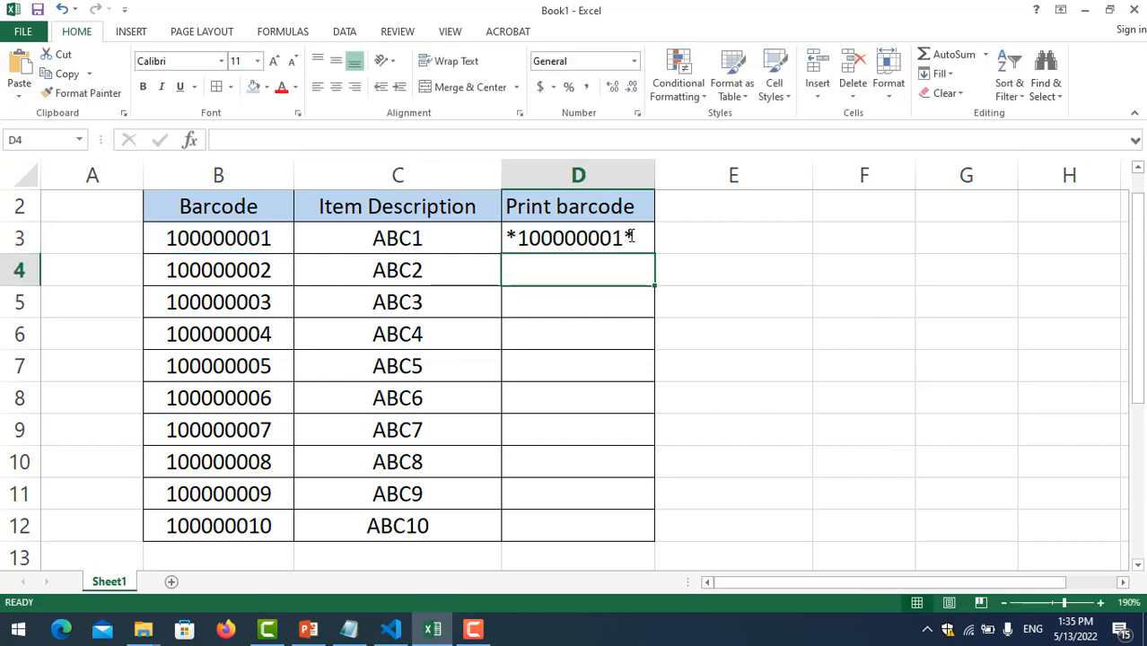
Fill the D3 formula down the Print barcode column to D12 and select D3:D12.
left_click(635, 237)
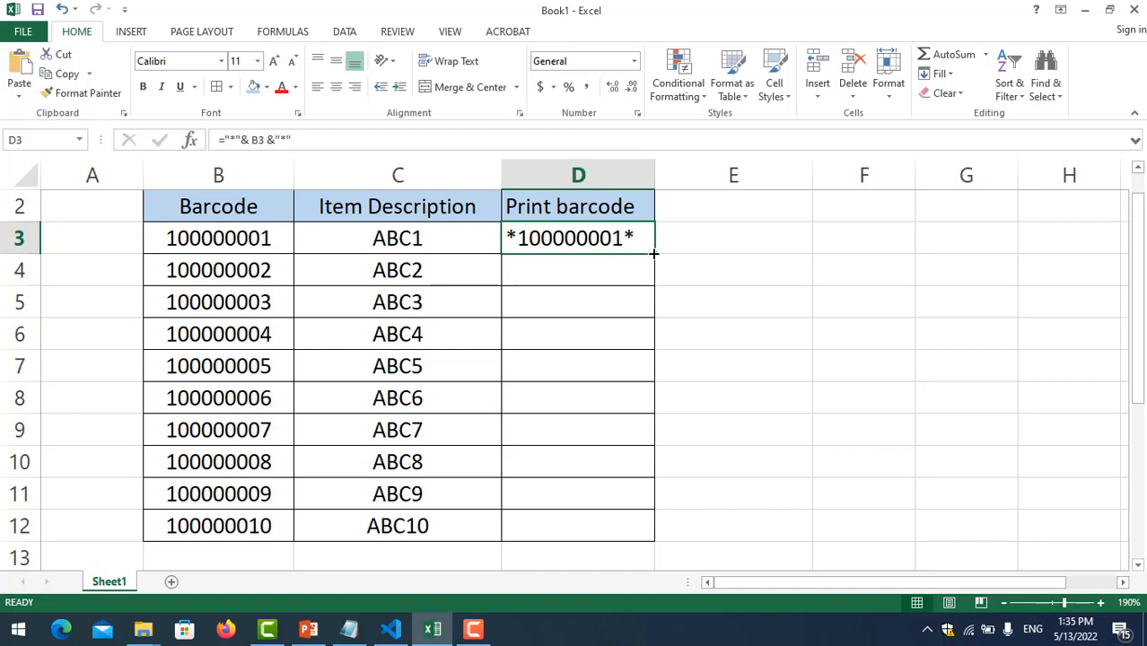
left_click_drag(655, 255, 665, 549)
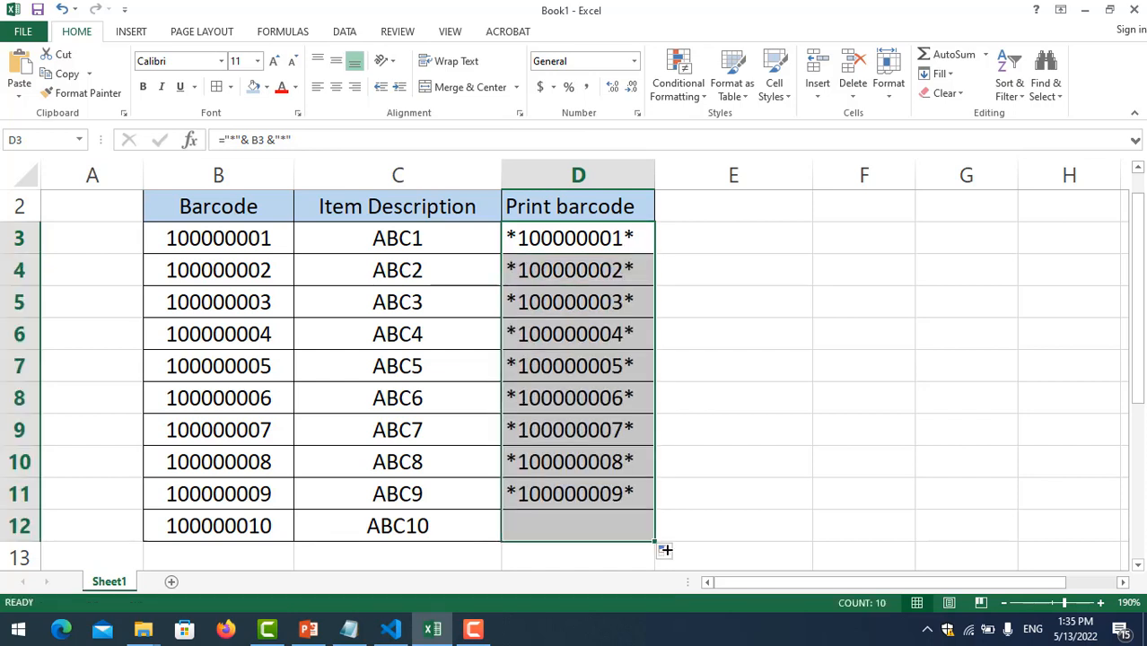
left_click(609, 519)
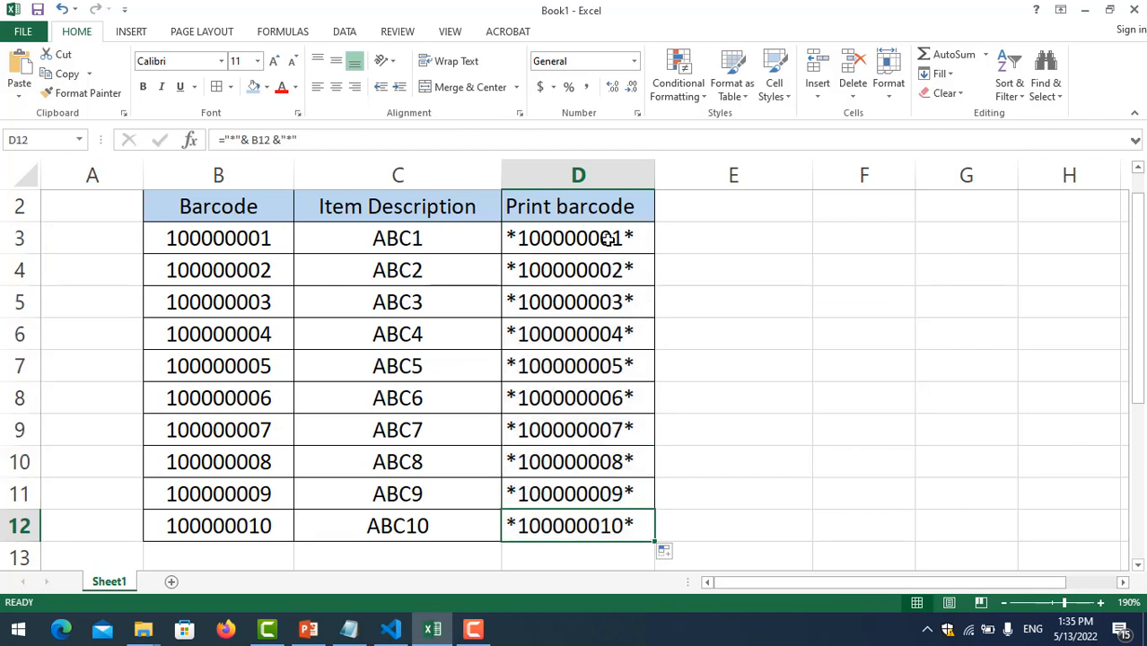
left_click(598, 243)
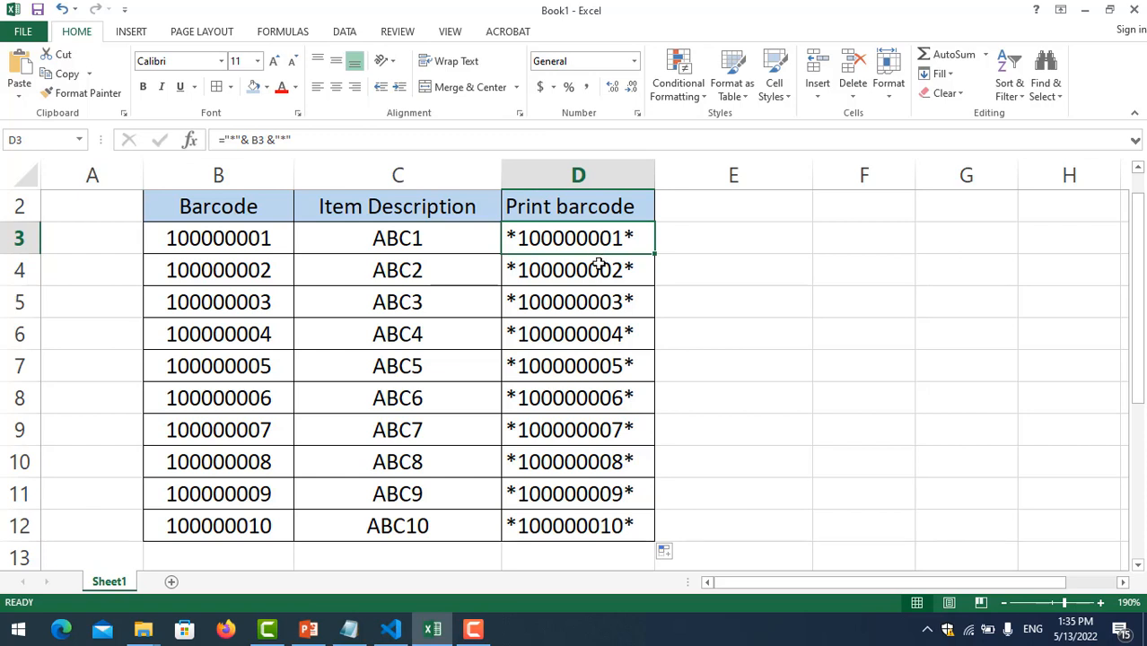
left_click(588, 293)
left_click_drag(586, 239, 610, 529)
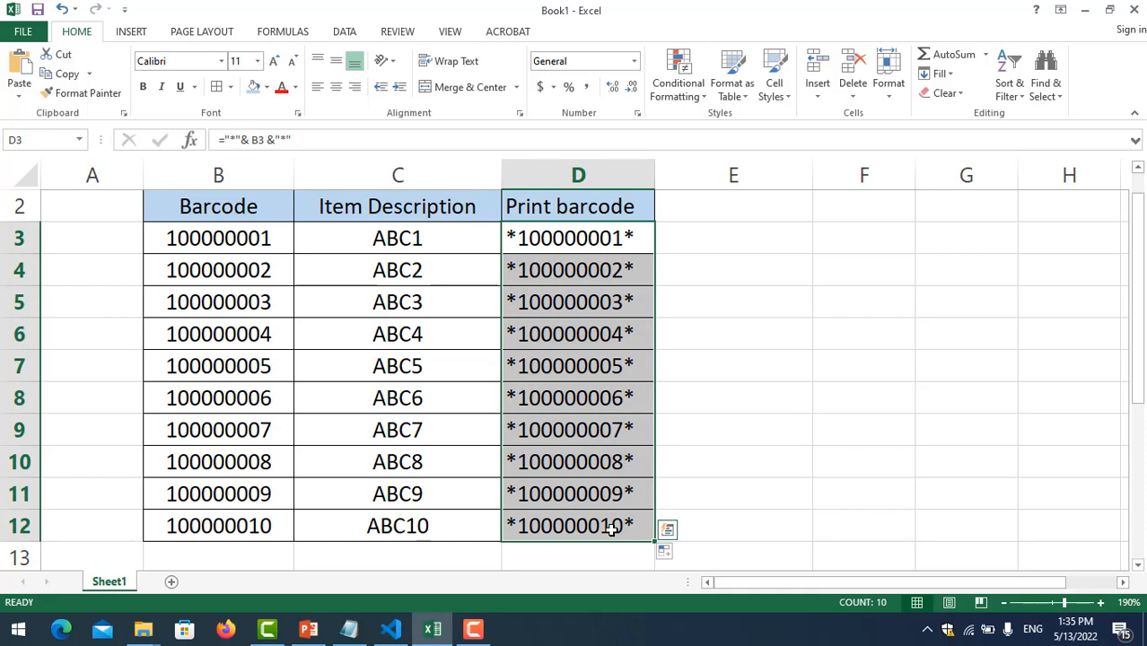
left_click(225, 630)
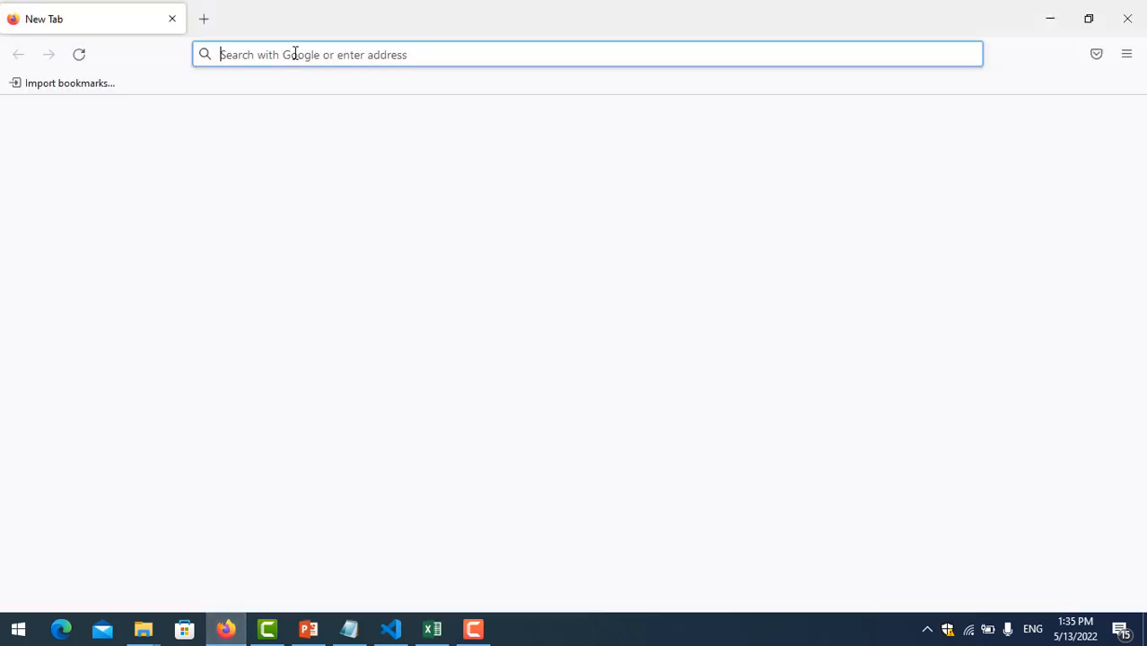
type("www.google.com")
key("Return")
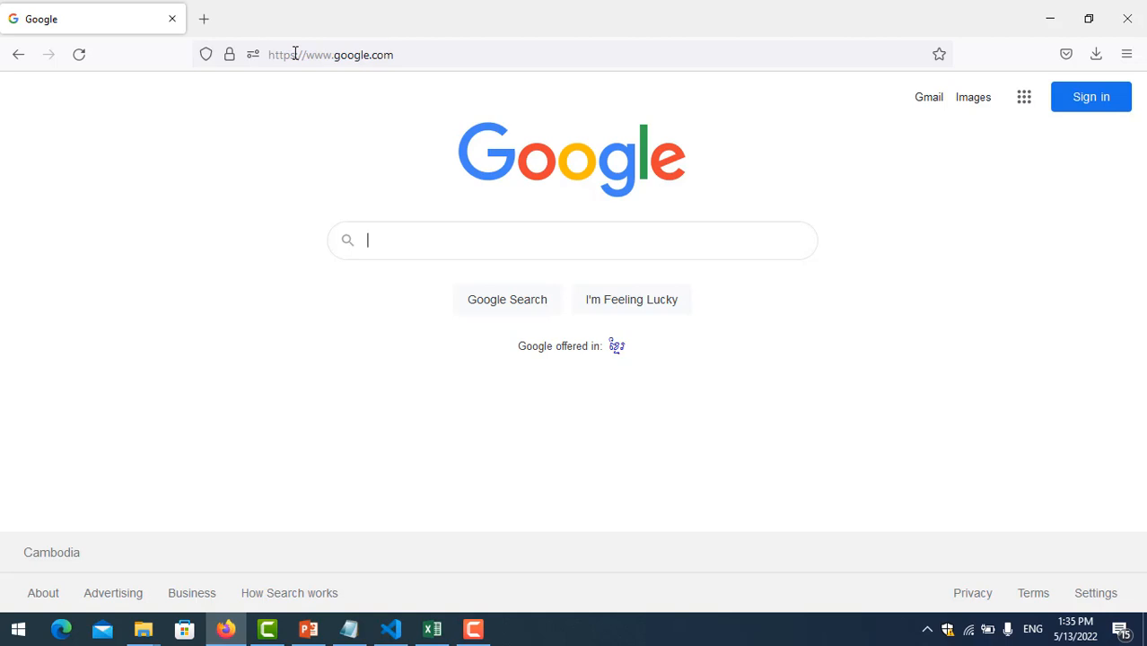
type("3 of")
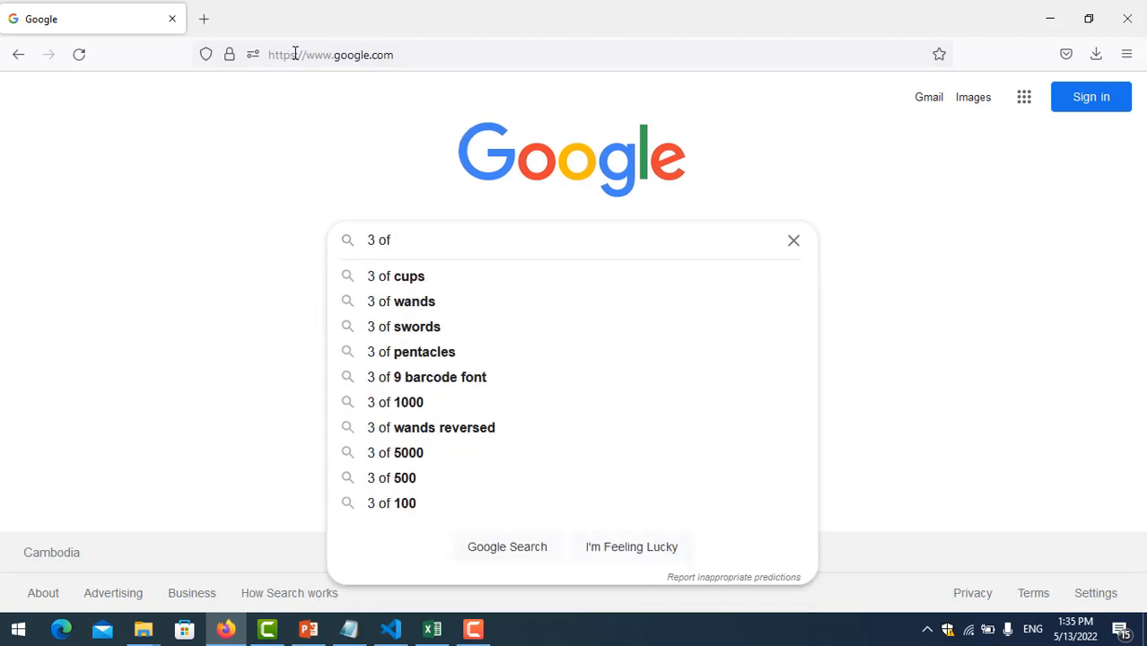
type(" 9")
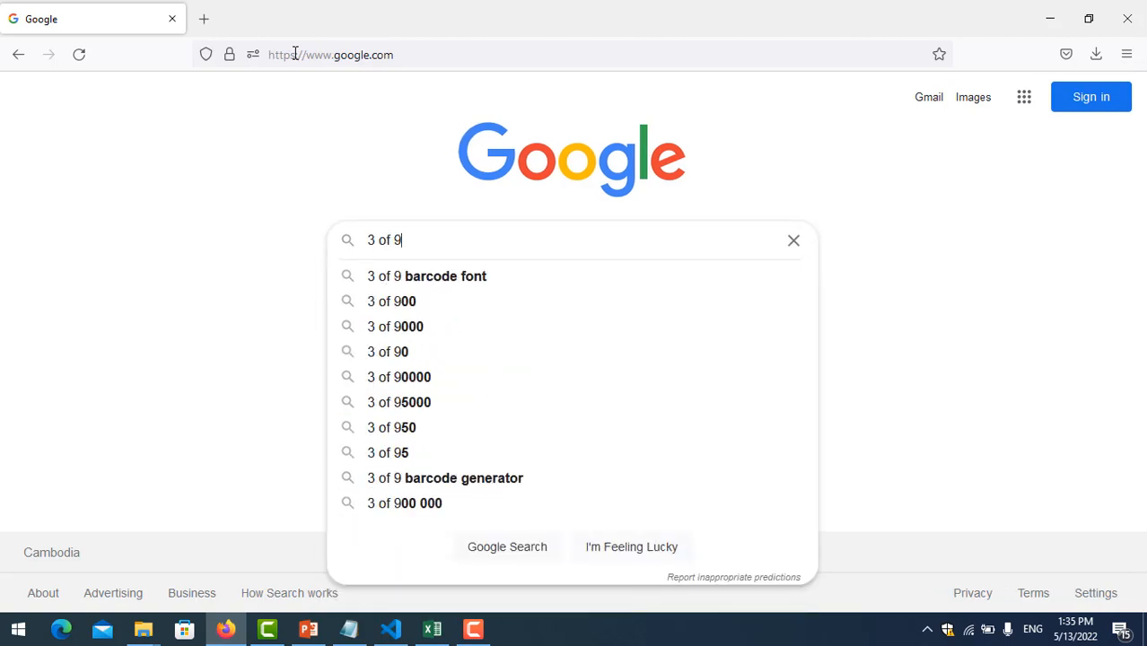
left_click(441, 285)
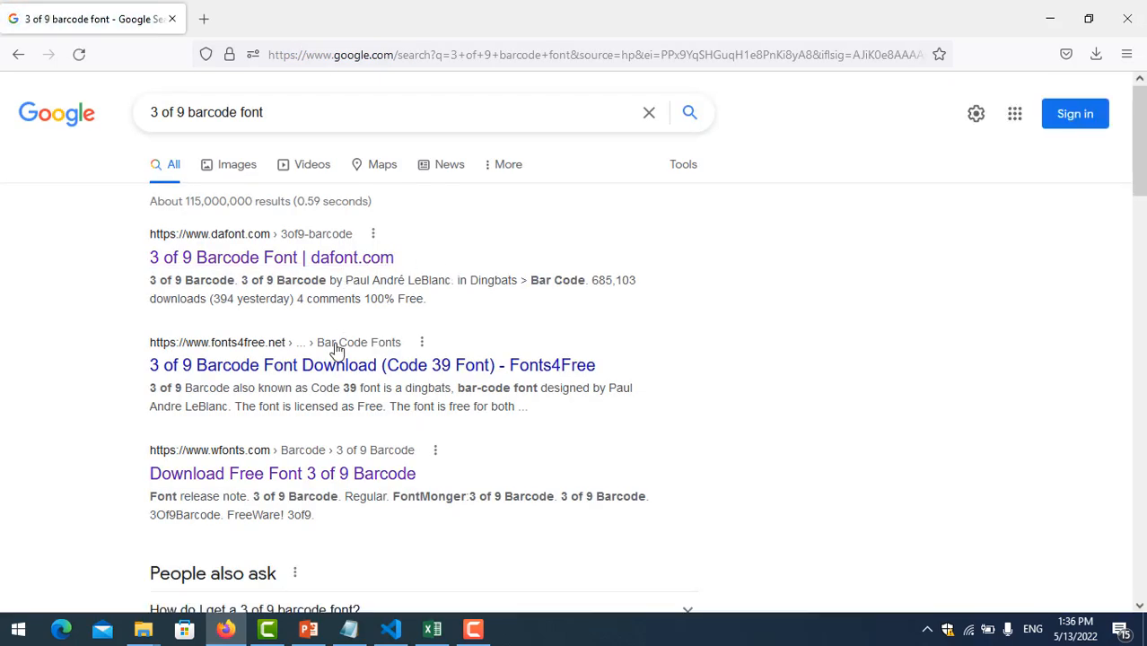
Download the 3 of 9 Barcode font from dafont.com and show the downloaded archive in its folder.
left_click(303, 265)
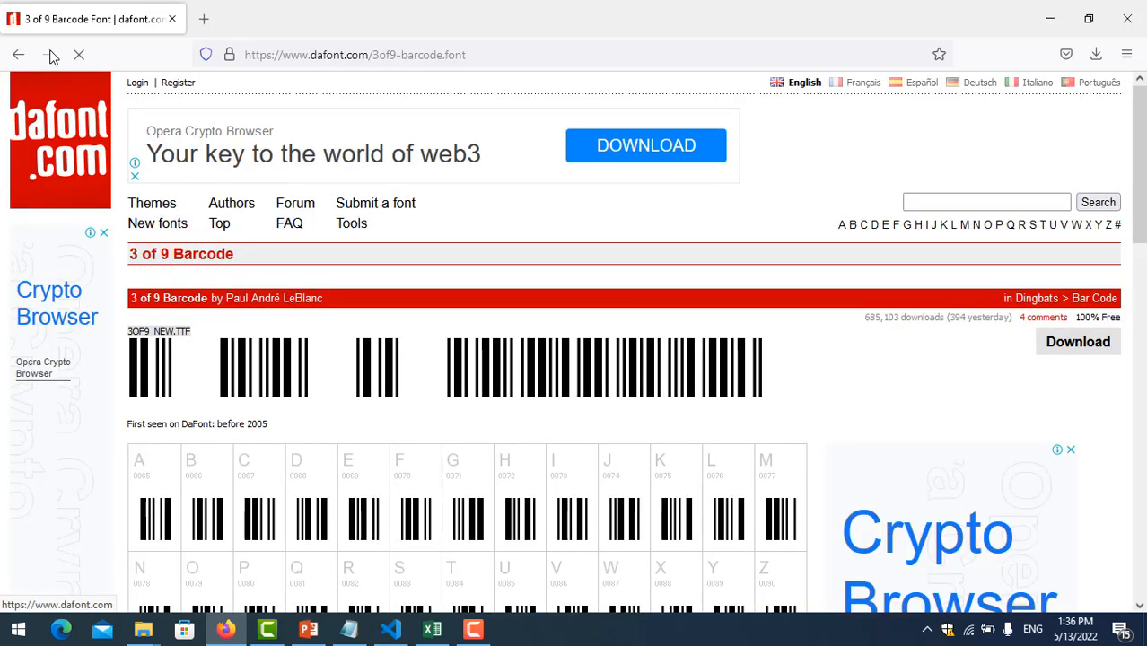
left_click(1070, 348)
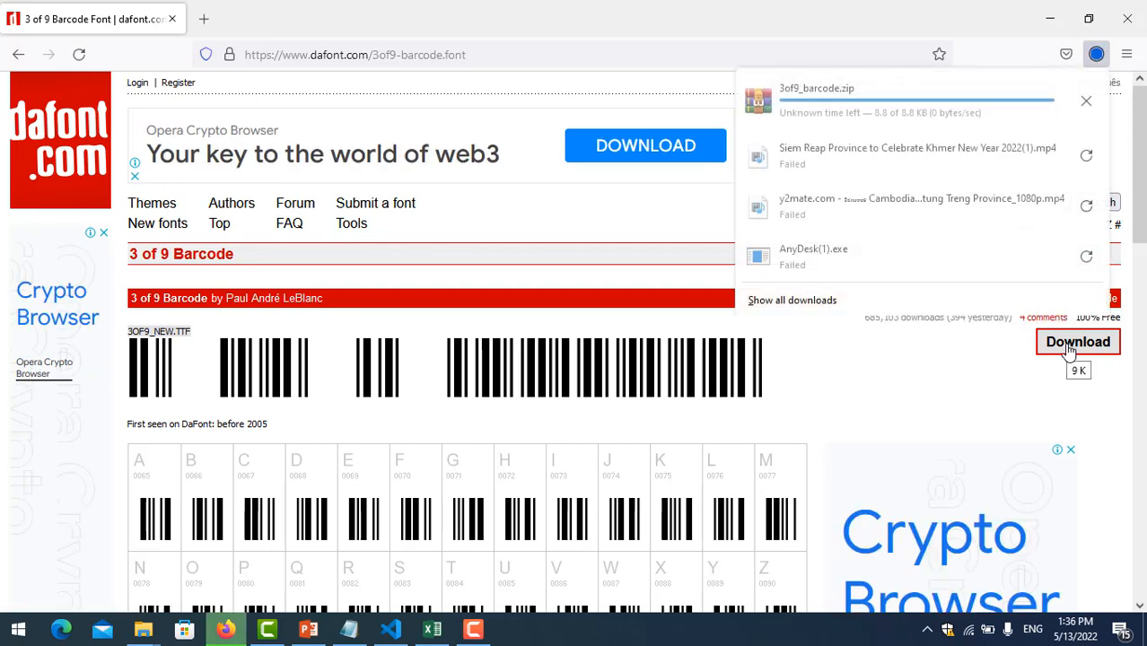
left_click(1086, 99)
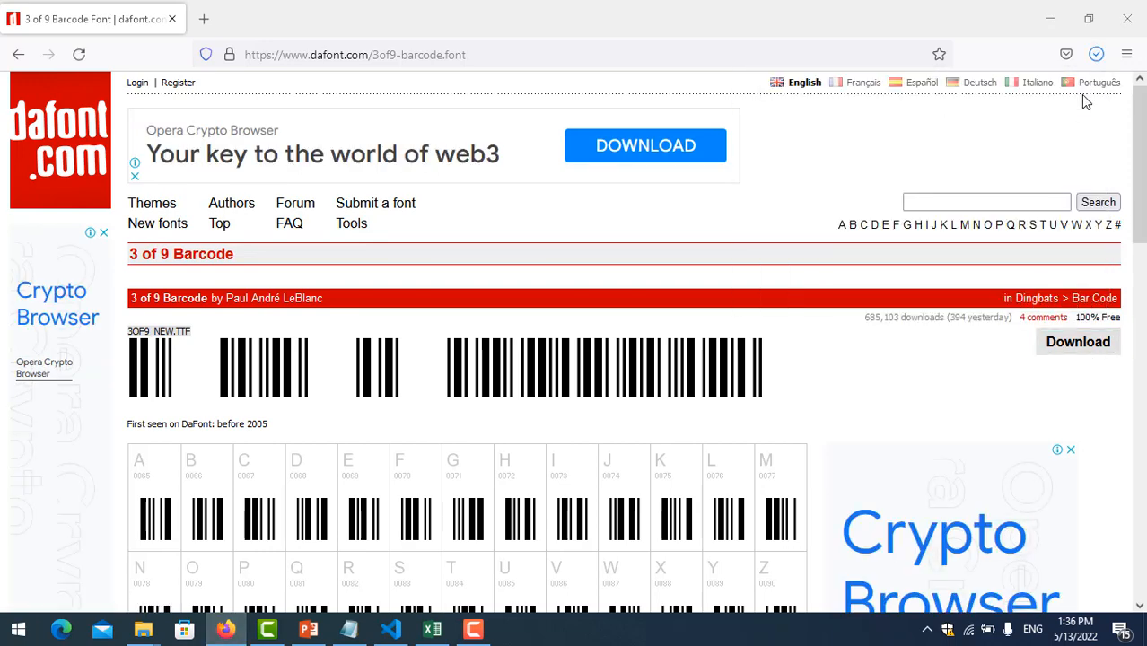
Extract 3of9_barcode.zip directly into the Downloads folder and list the files by date modified, newest first.
right_click(444, 215)
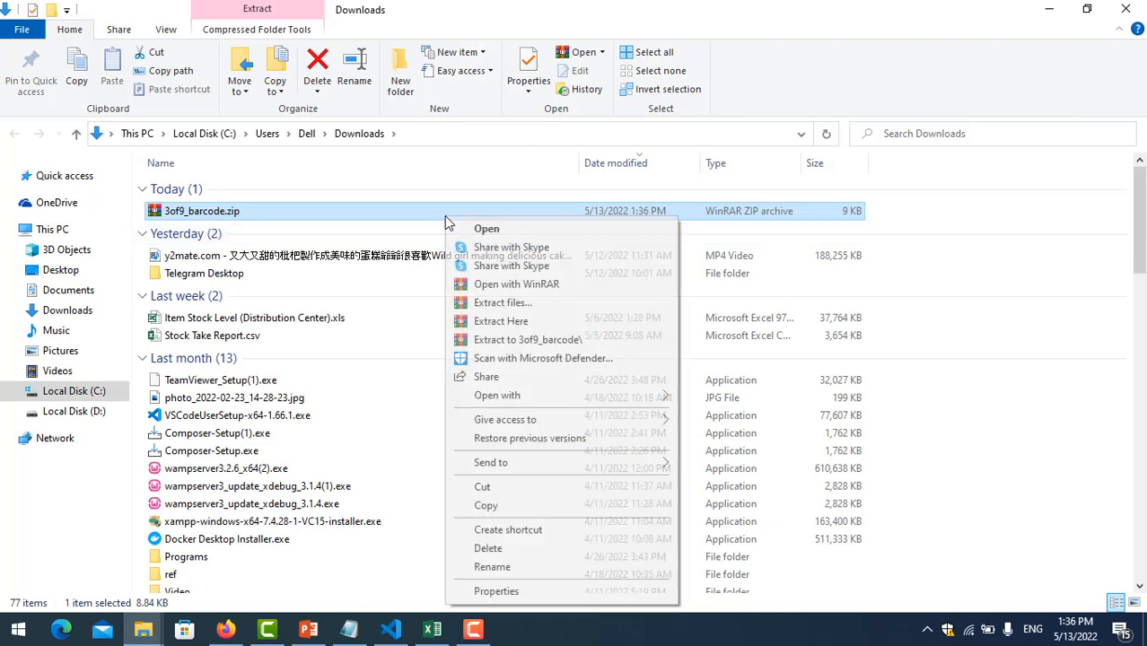
left_click(516, 328)
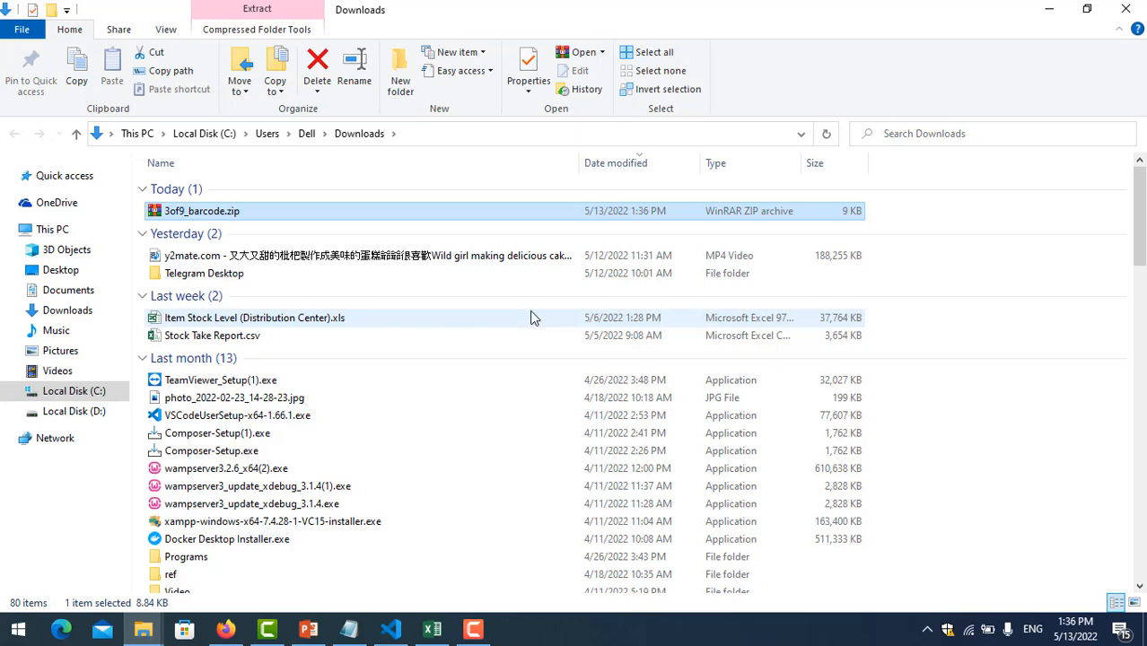
left_click(626, 164)
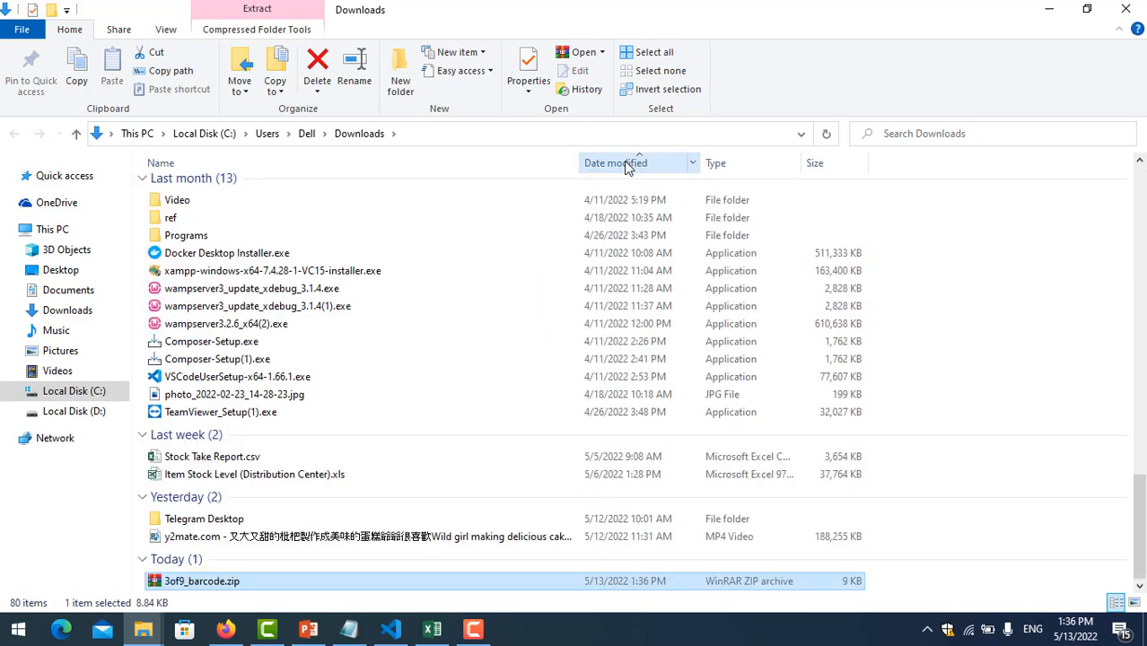
left_click(623, 162)
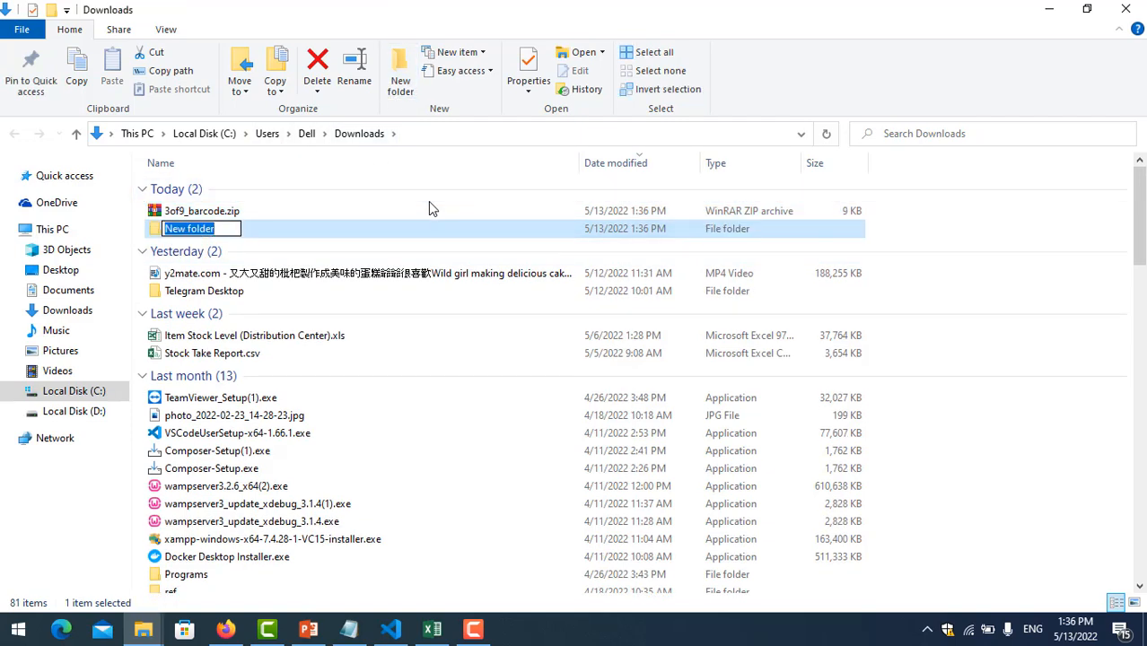
Name the new folder in Downloads barcodefont and move 3of9_barcode.zip into it.
key("BackSpace")
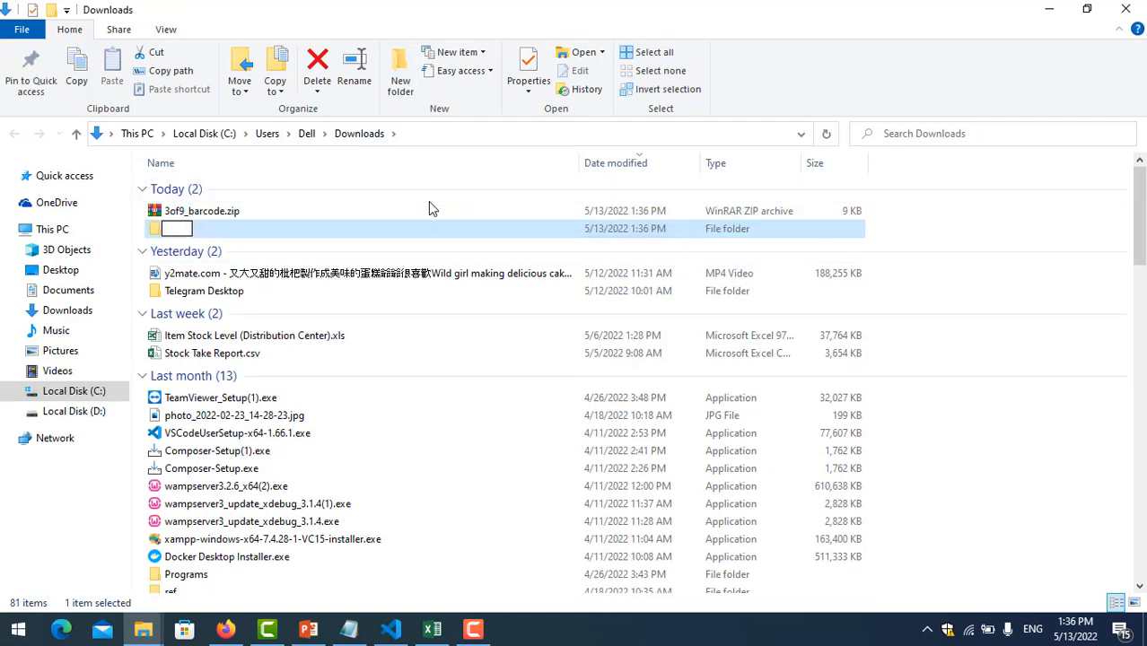
type("barcodefont")
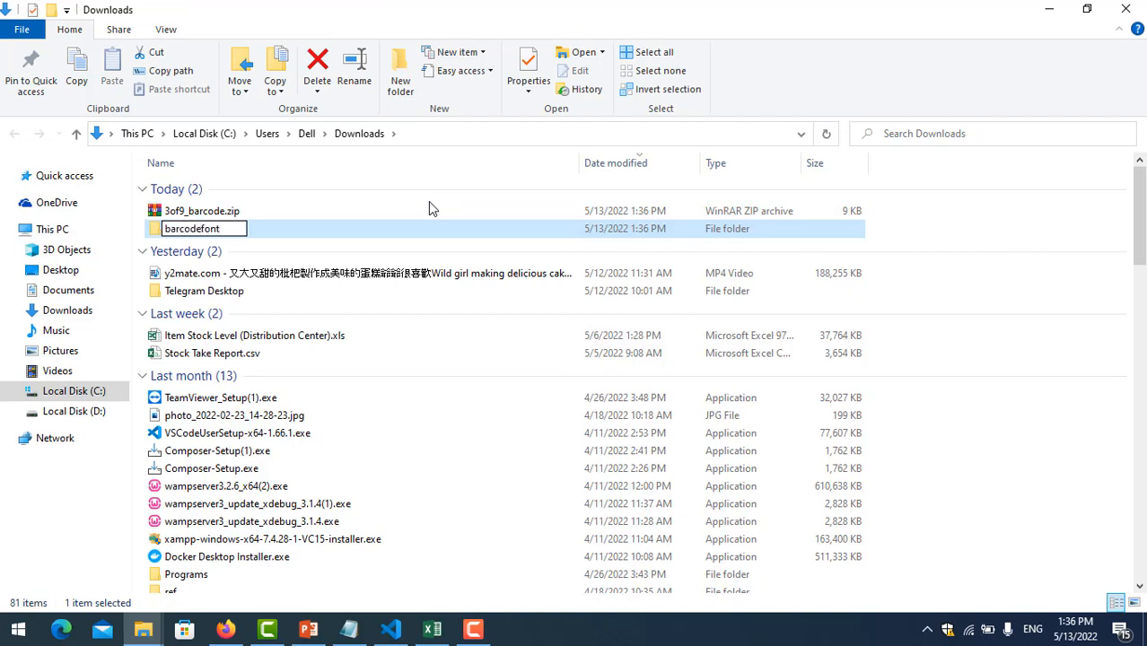
key("Return")
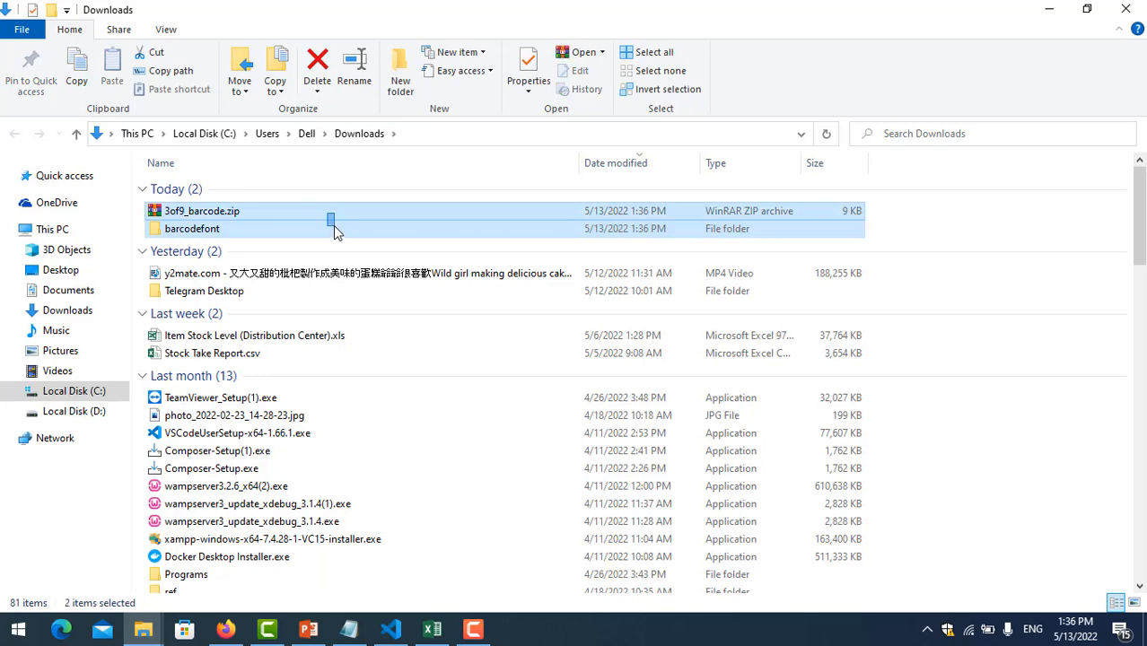
left_click_drag(201, 213, 226, 227)
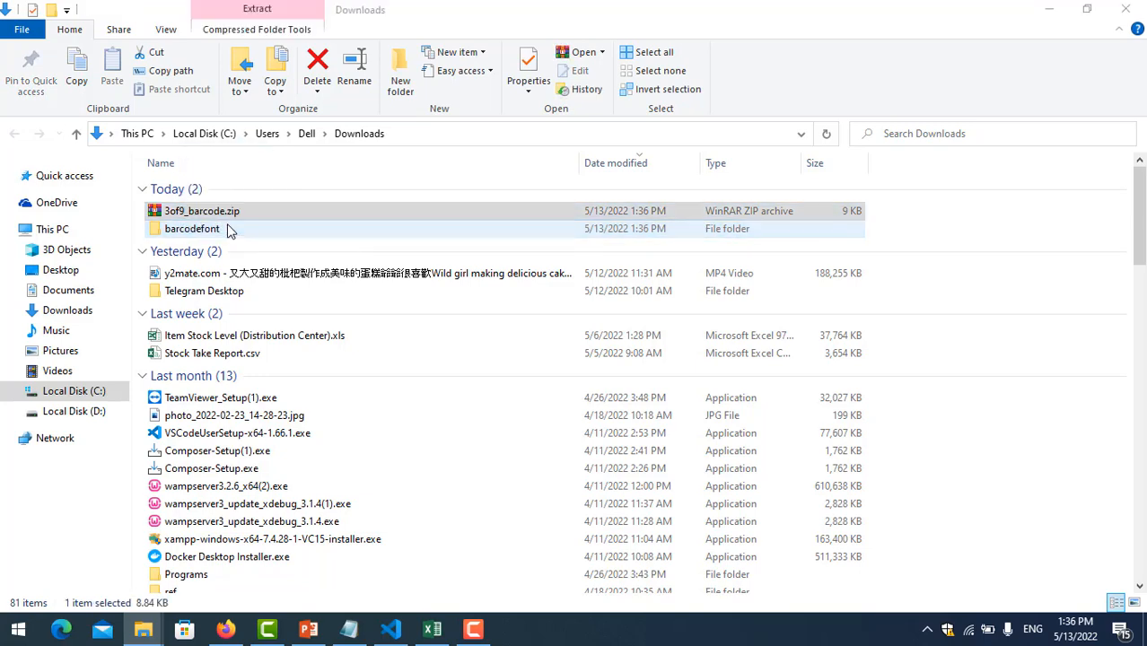
Open the barcodefont folder and extract 3of9_barcode.zip directly into it.
double_click(226, 229)
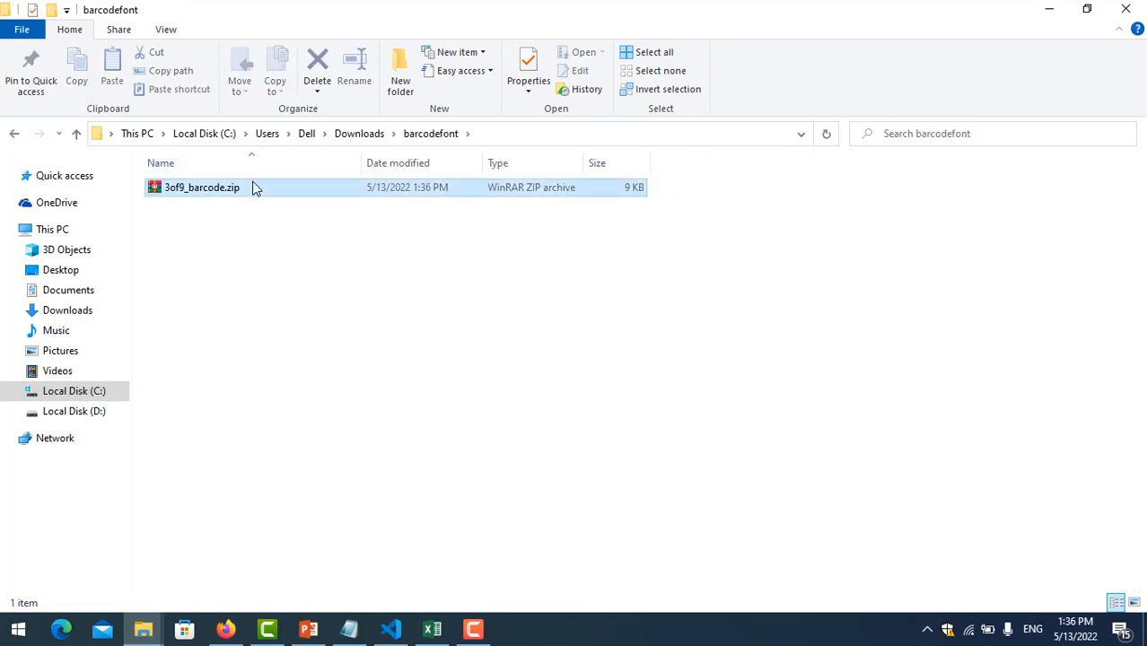
right_click(254, 187)
left_click(309, 287)
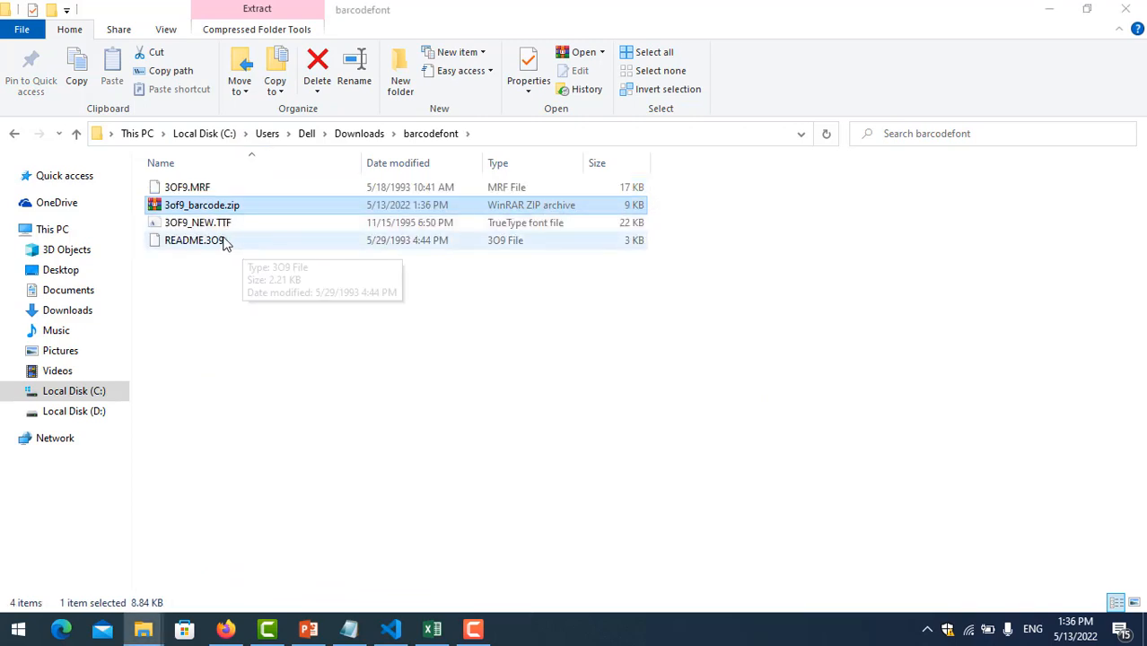
Install the 3 of 9 Barcode font from 3OF9_NEW.TTF and close its preview.
left_click(243, 229)
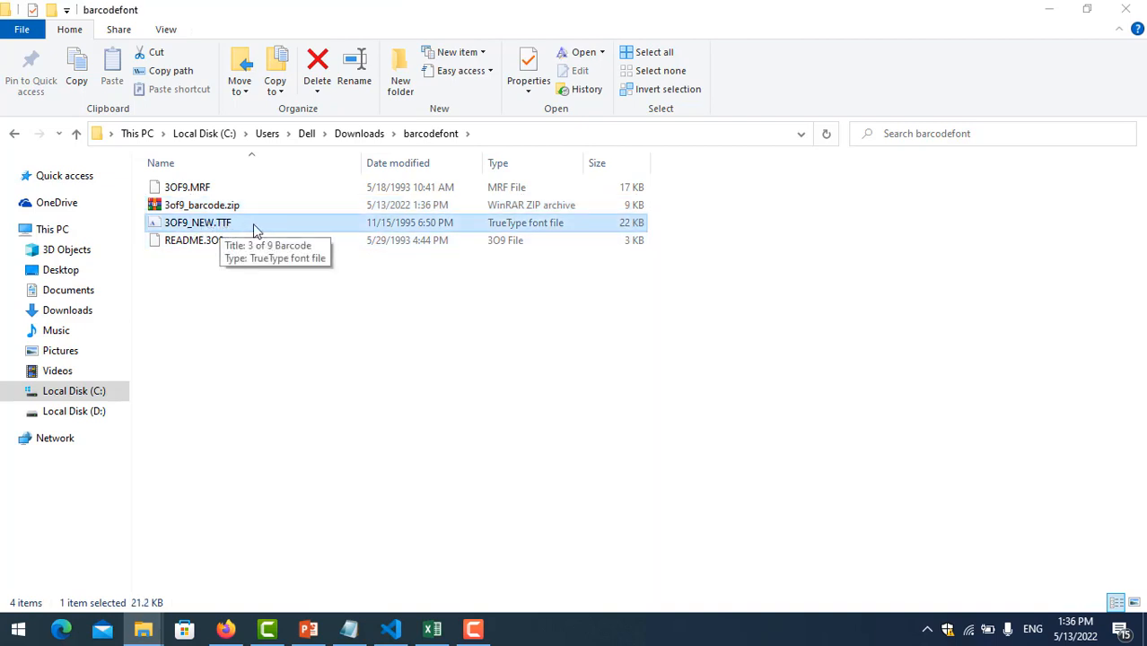
double_click(228, 227)
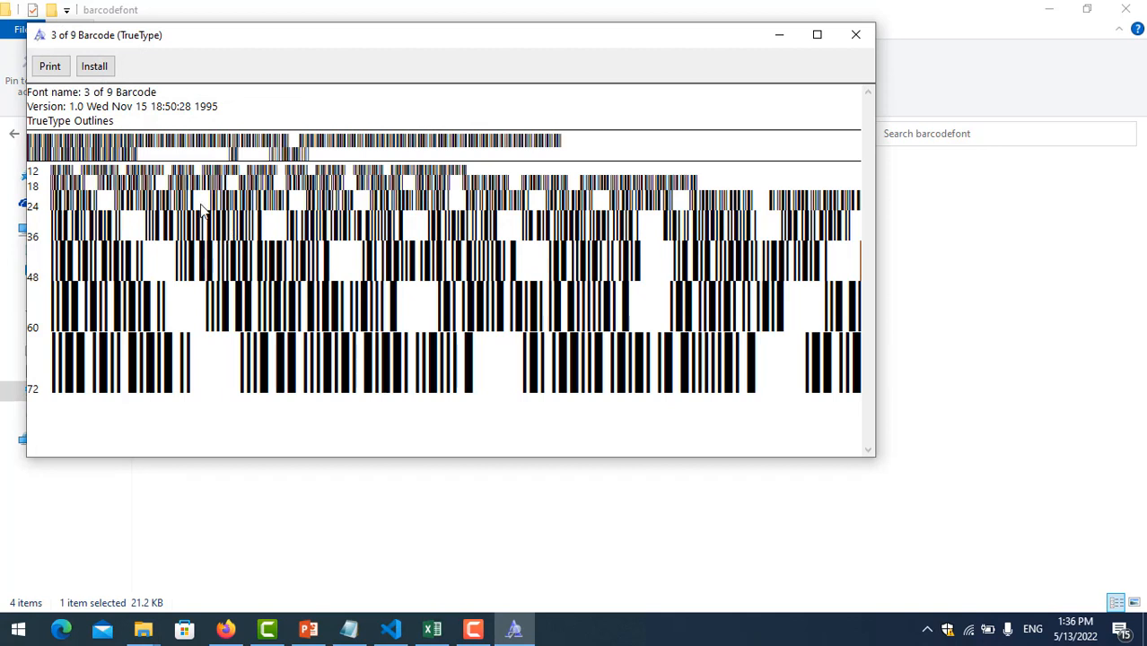
left_click(93, 68)
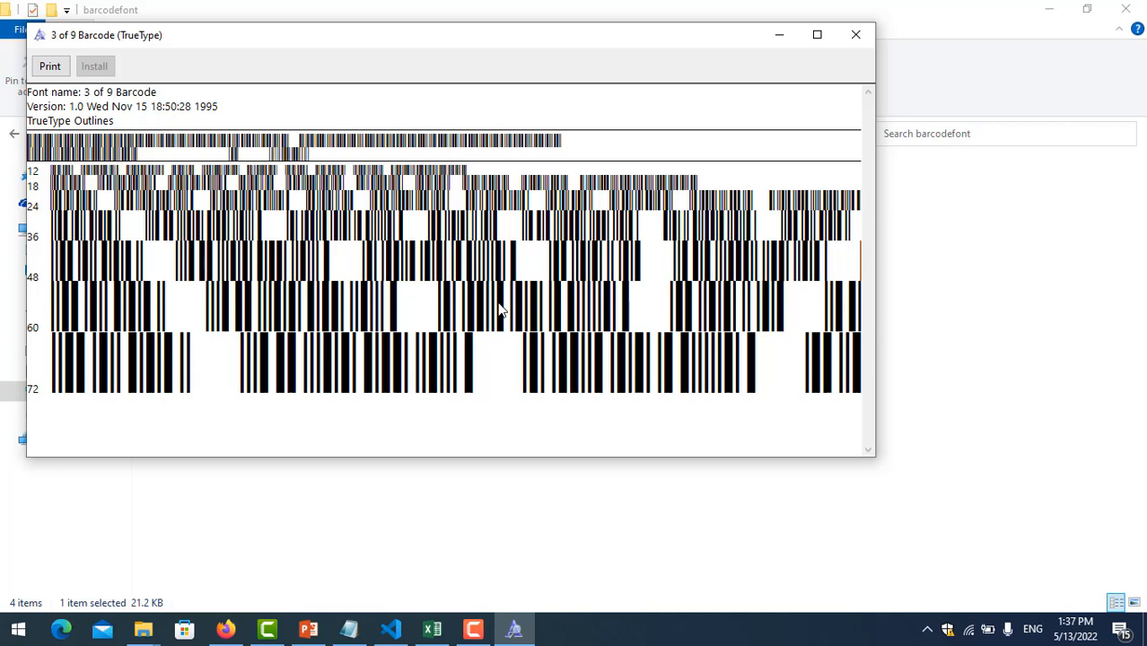
left_click(854, 38)
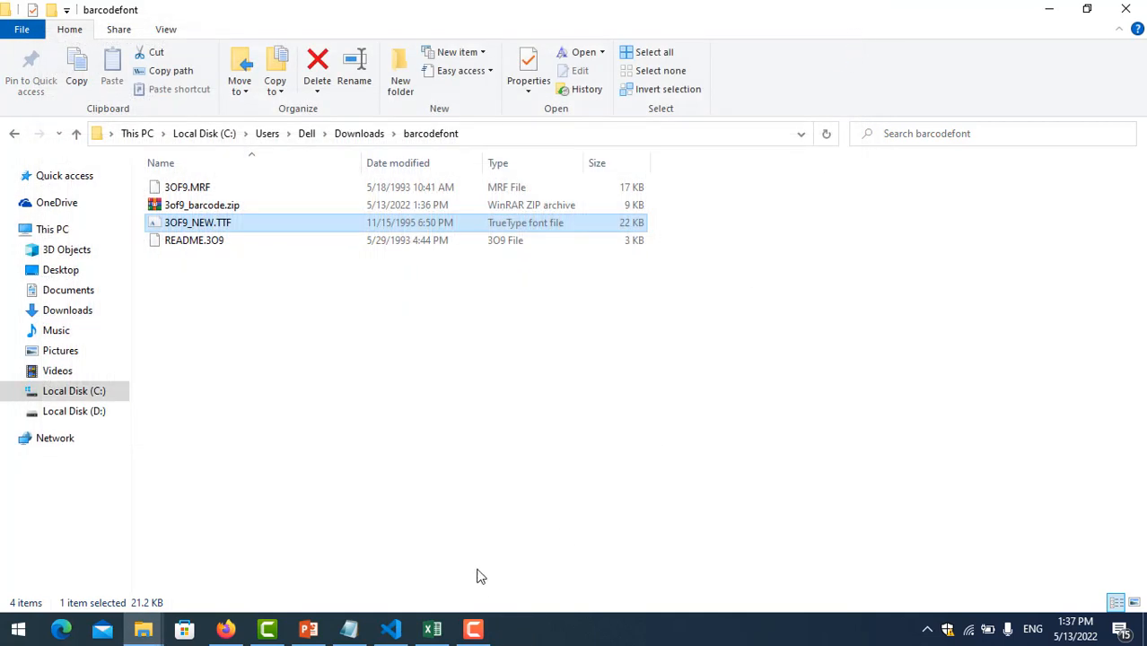
Switch to Excel, try to set the font of cell D3 to "3 of 9 bar" and look through the available fonts.
left_click(433, 630)
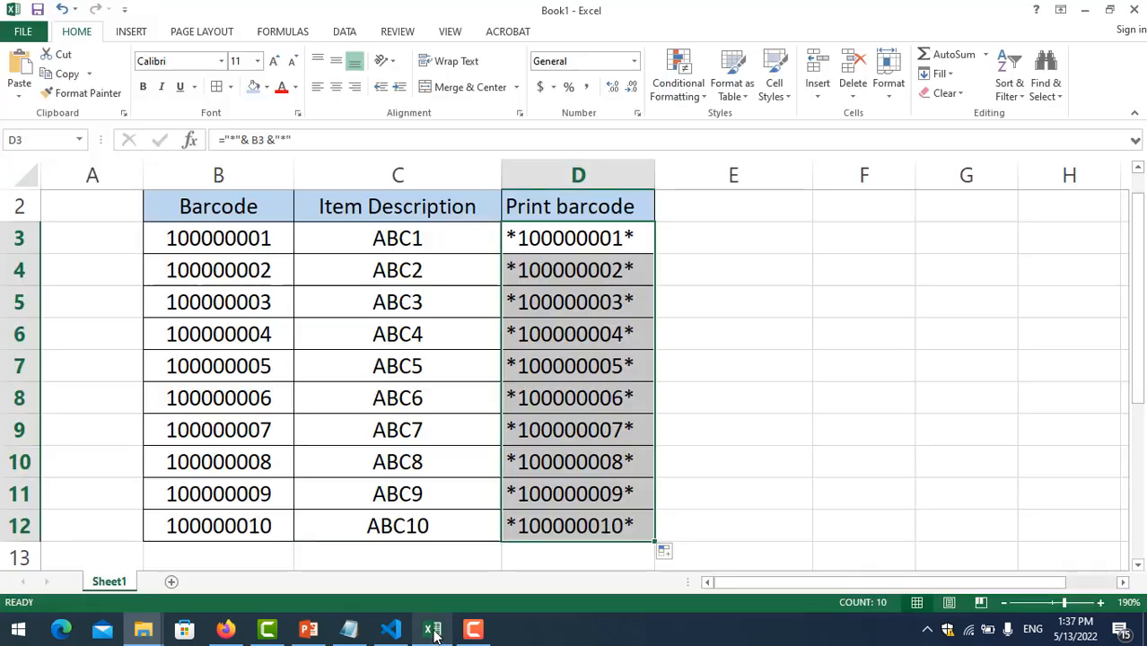
left_click(408, 241)
left_click(513, 238)
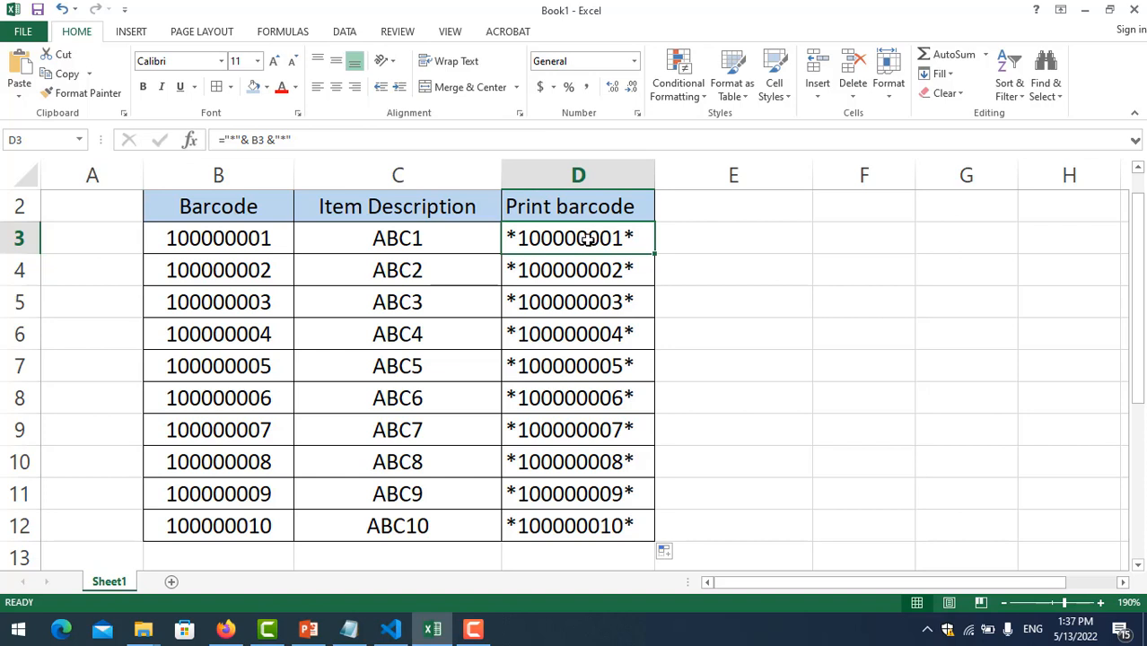
left_click(176, 60)
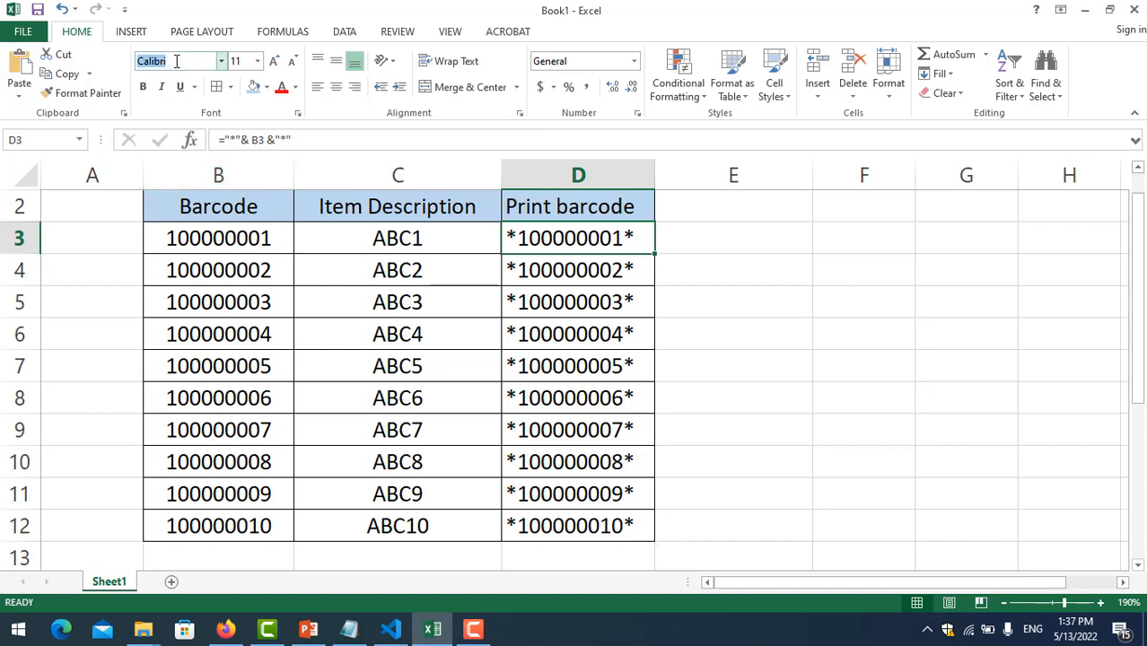
key("BackSpace")
type("3 of 9 bar")
left_click(221, 60)
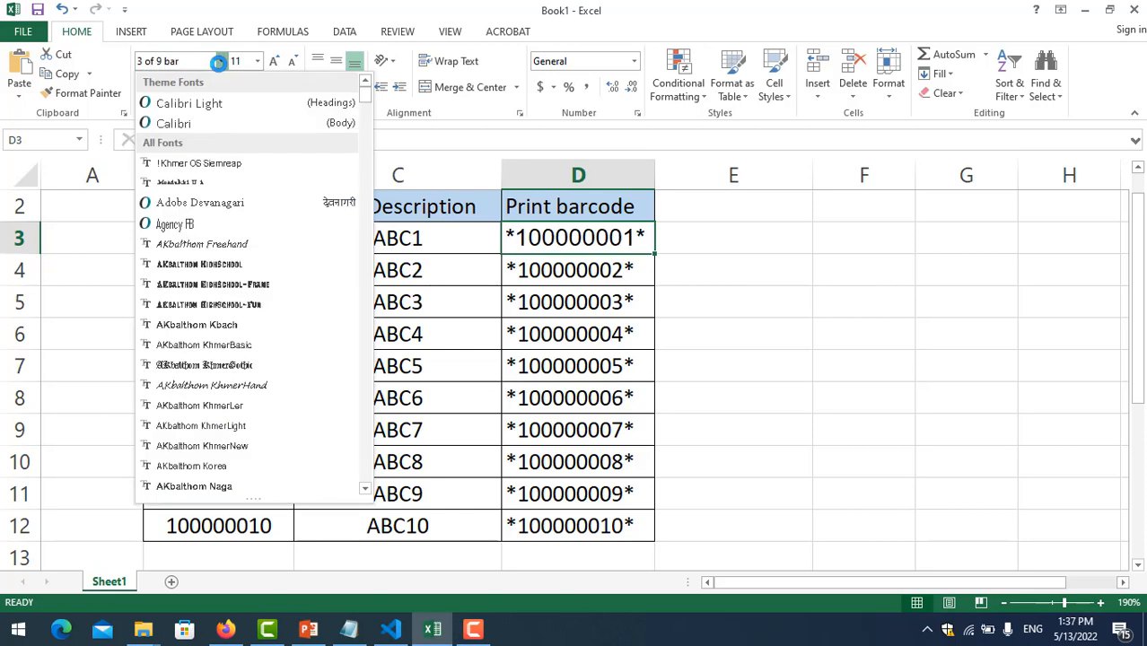
scroll(252, 224, "down", 15)
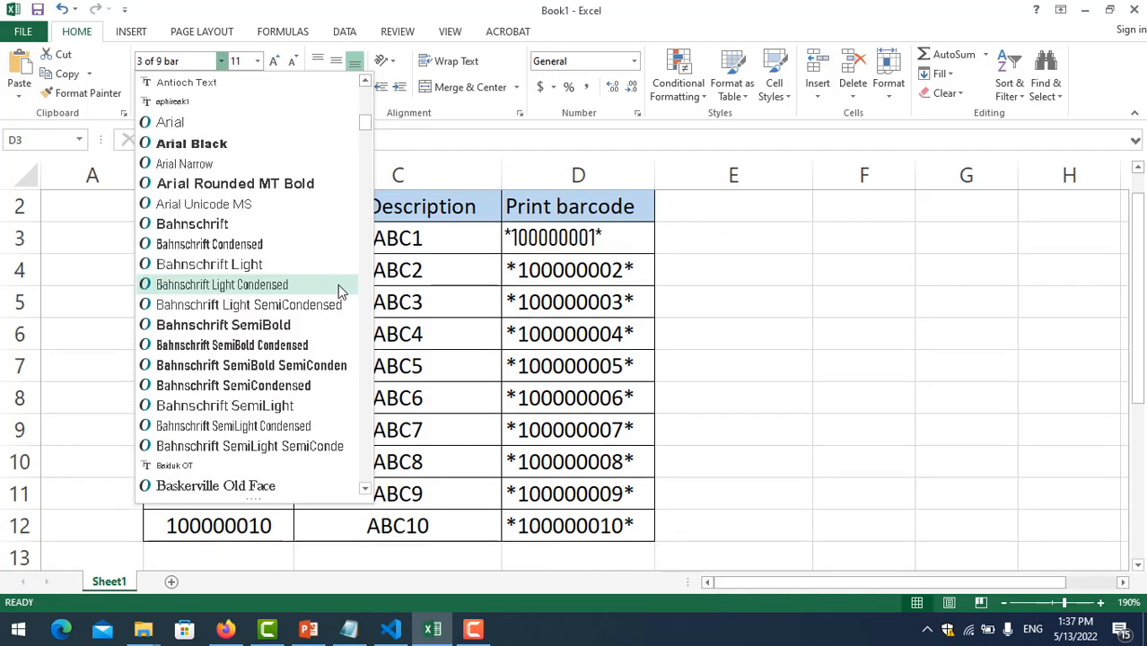
left_click_drag(365, 132, 368, 88)
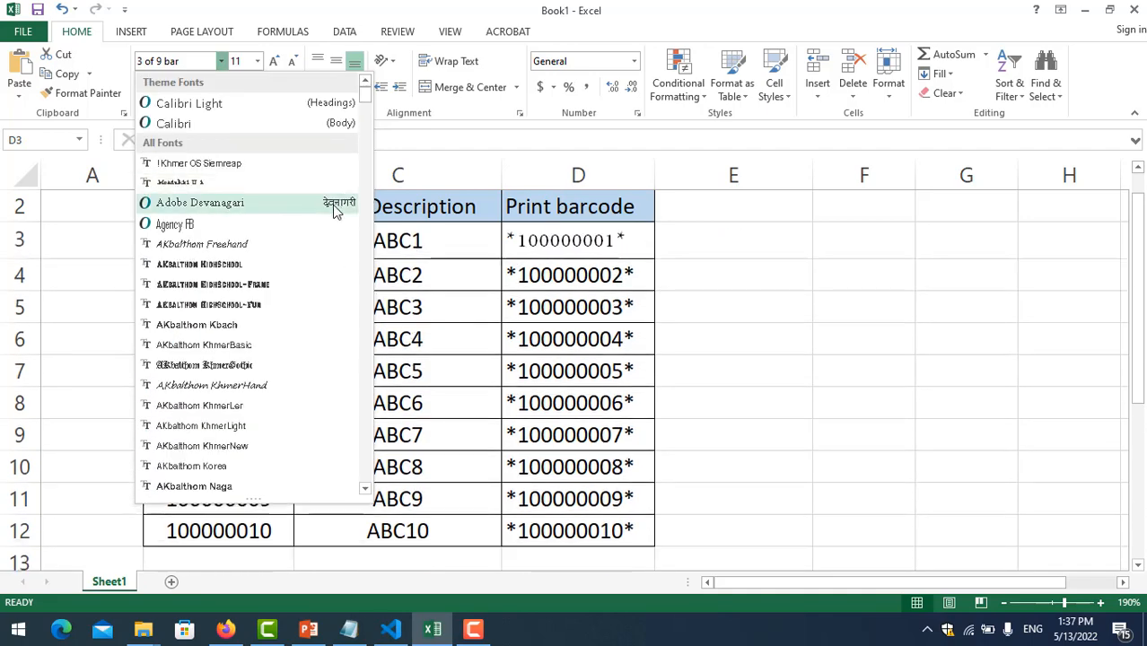
left_click(523, 236)
left_click(493, 235)
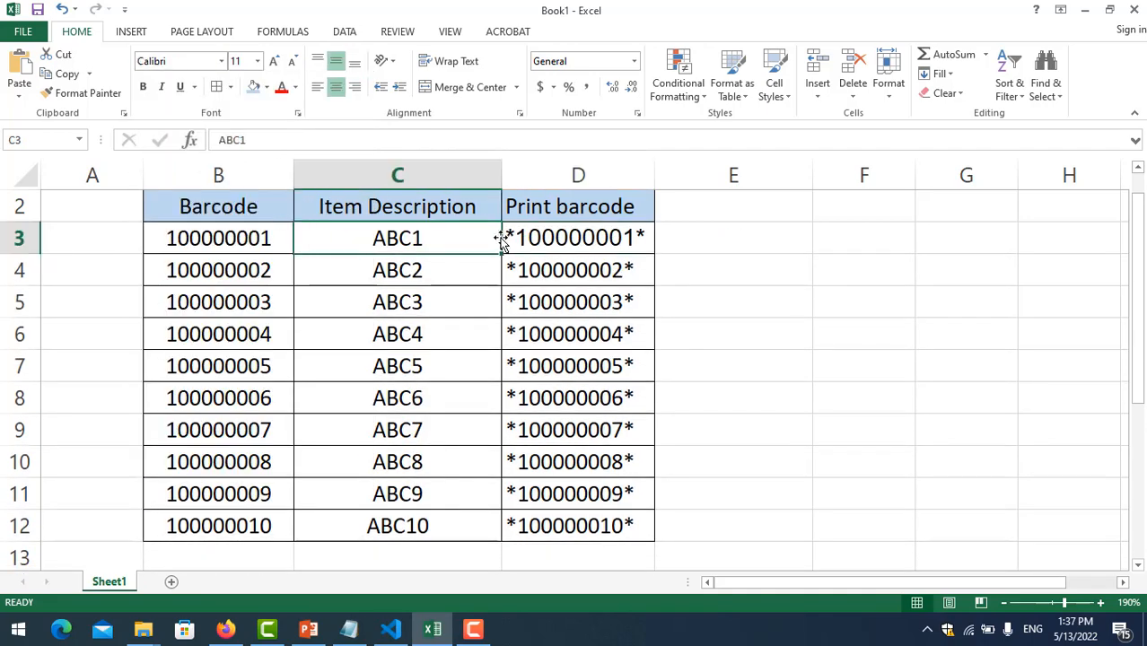
Save the workbook to the Desktop as barcode.xlsx.
left_click(37, 9)
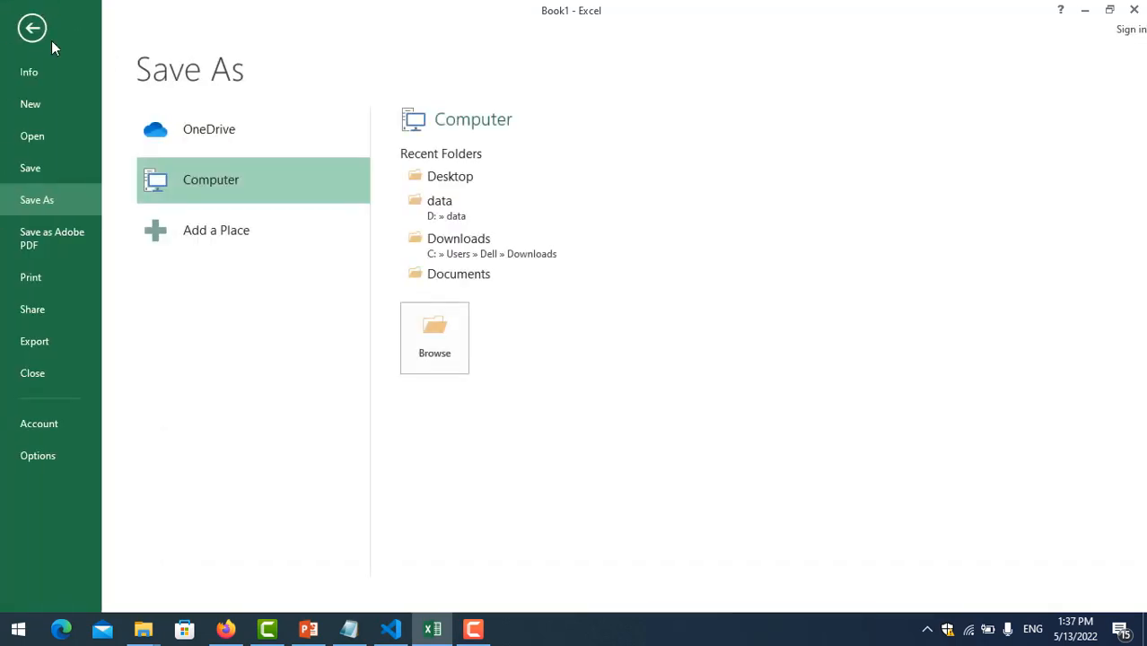
left_click(459, 328)
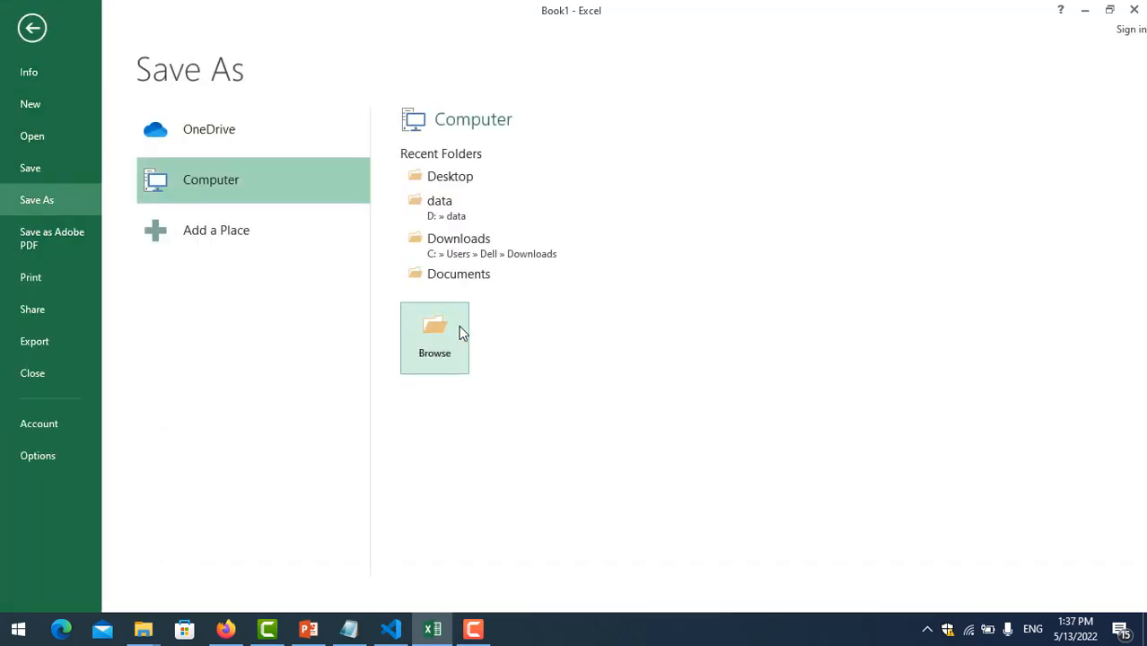
left_click(68, 145)
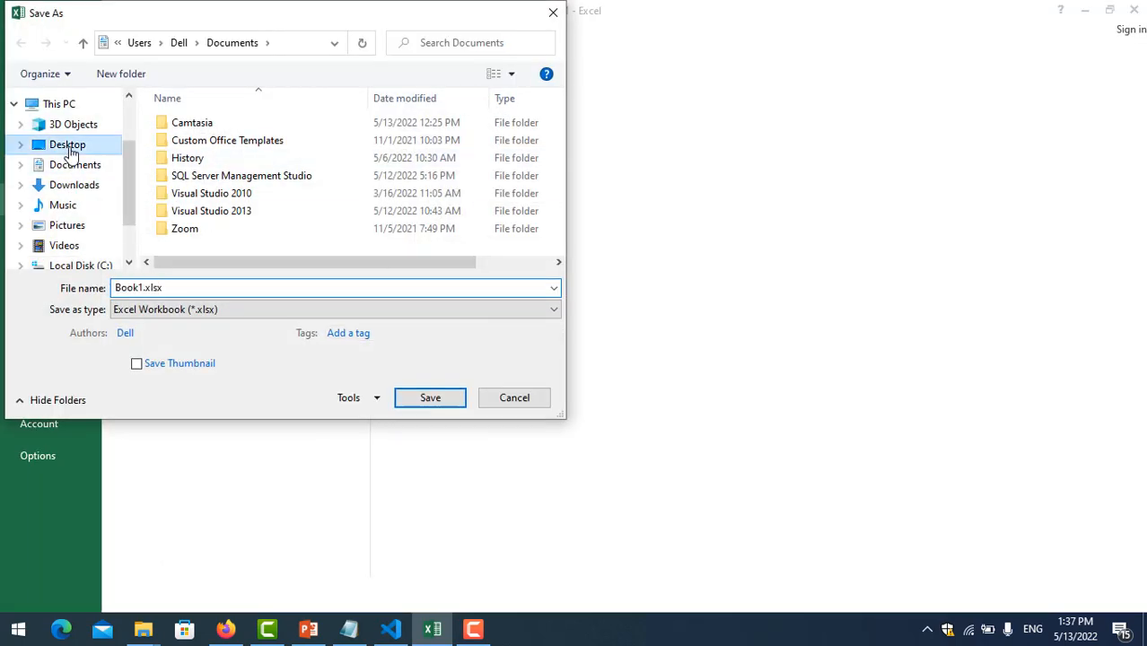
double_click(142, 287)
left_click_drag(143, 287, 83, 284)
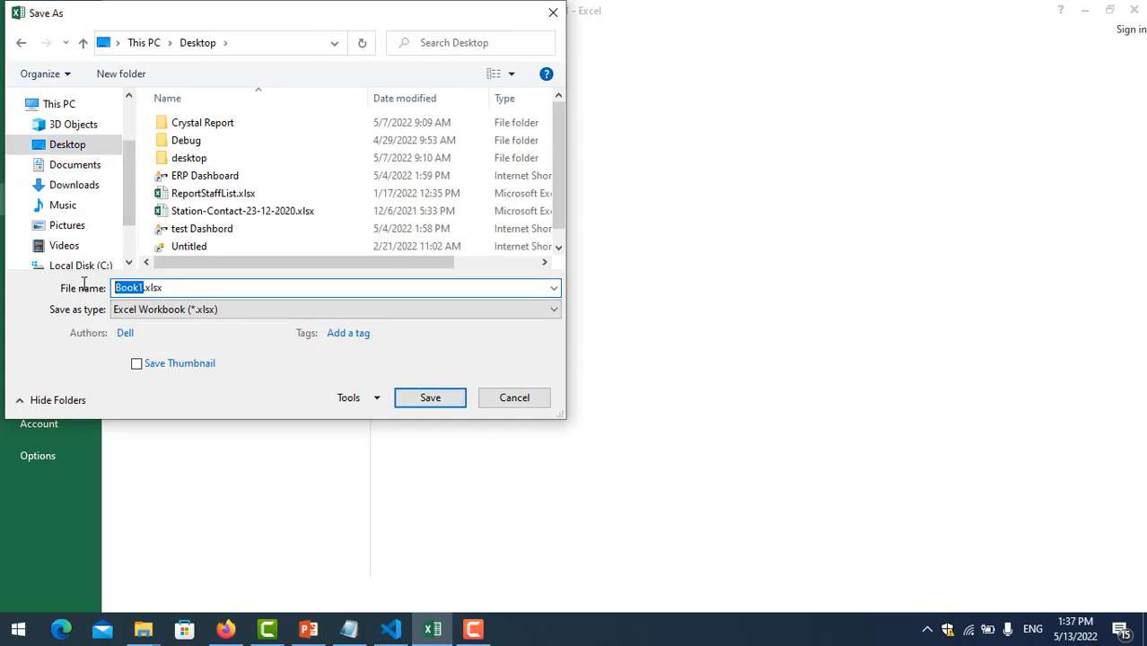
type("barcode")
left_click(453, 397)
left_click(487, 336)
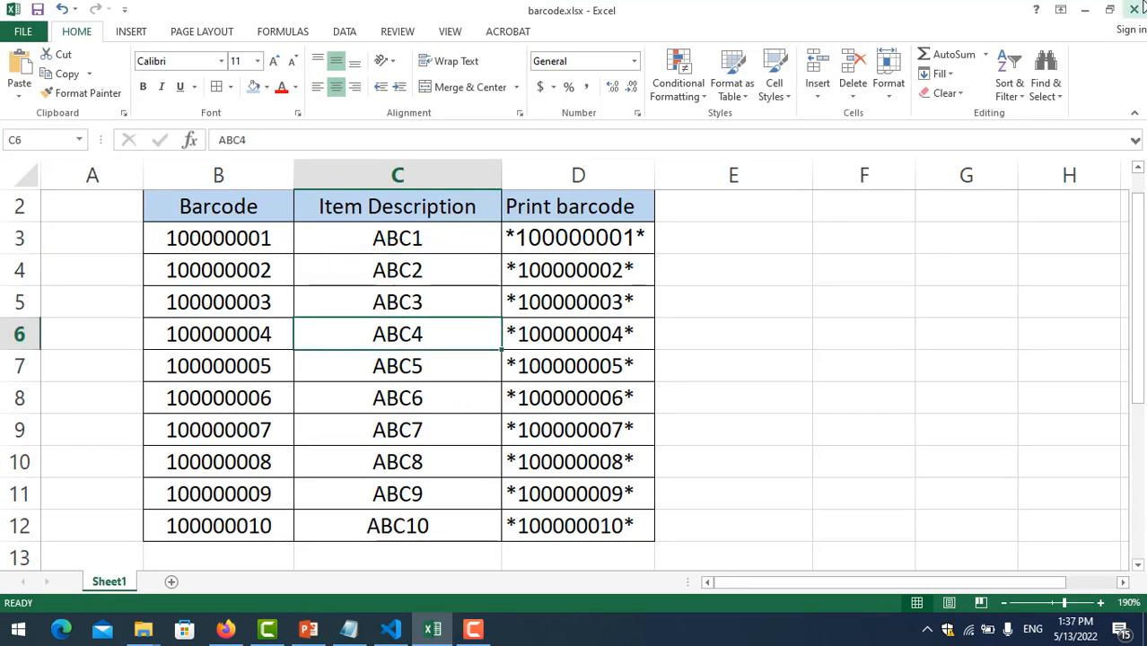
Close Excel and reopen barcode.xlsx from the desktop.
left_click(1134, 7)
left_click(1133, 8)
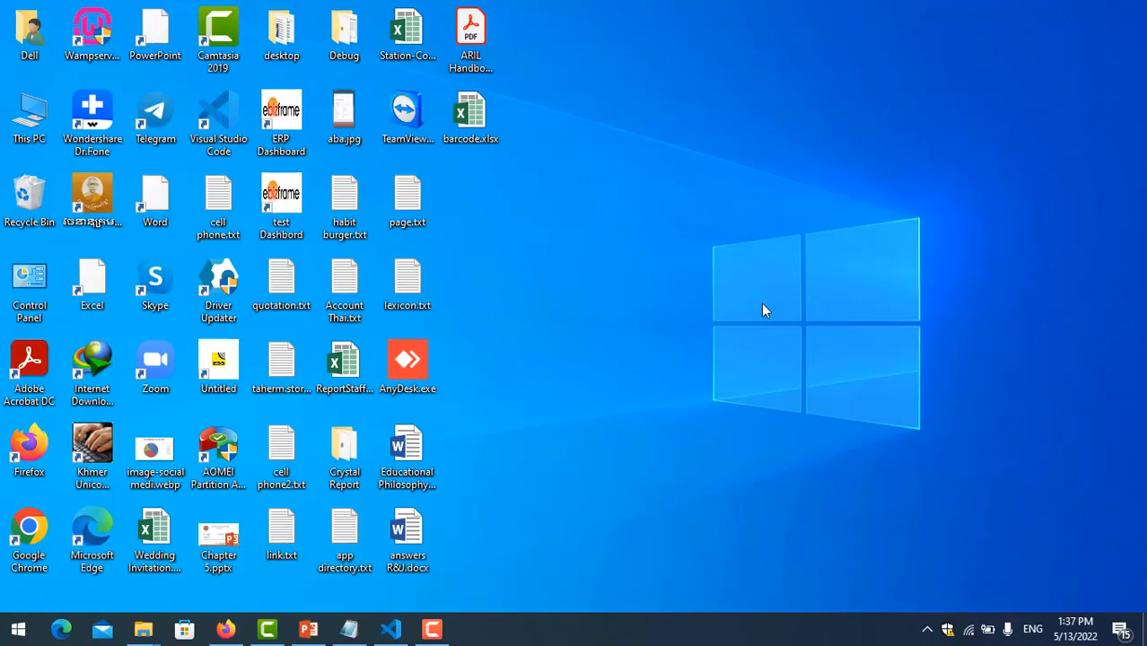
double_click(465, 135)
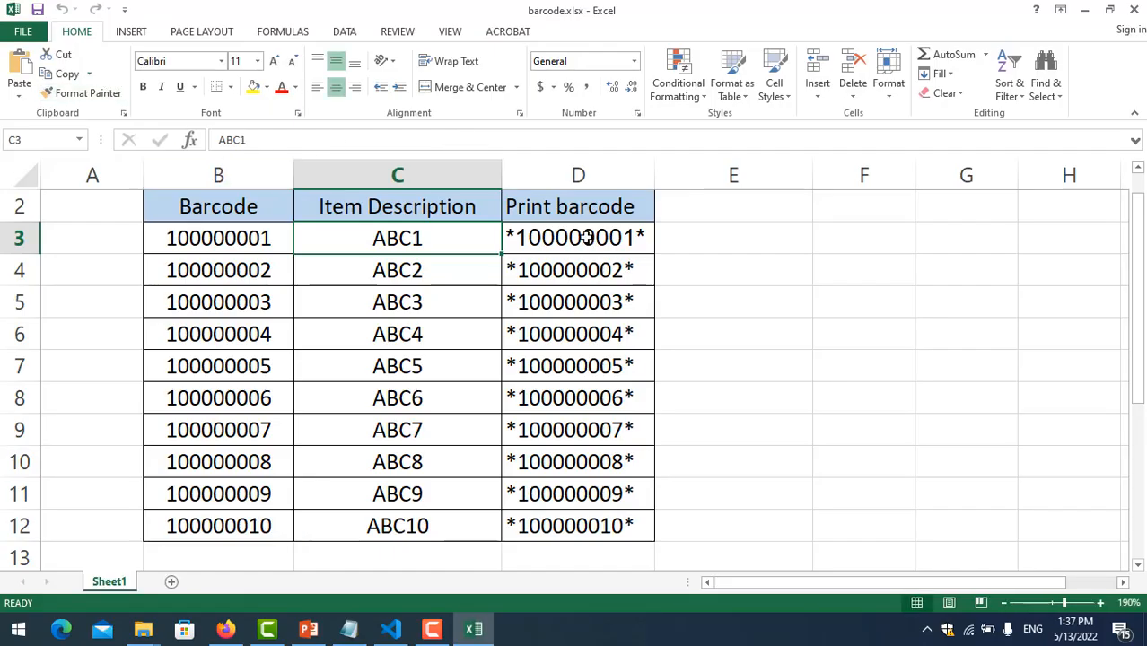
Set the font of cell D3 to 3 of 9 Barcode.
left_click(583, 237)
left_click(198, 60)
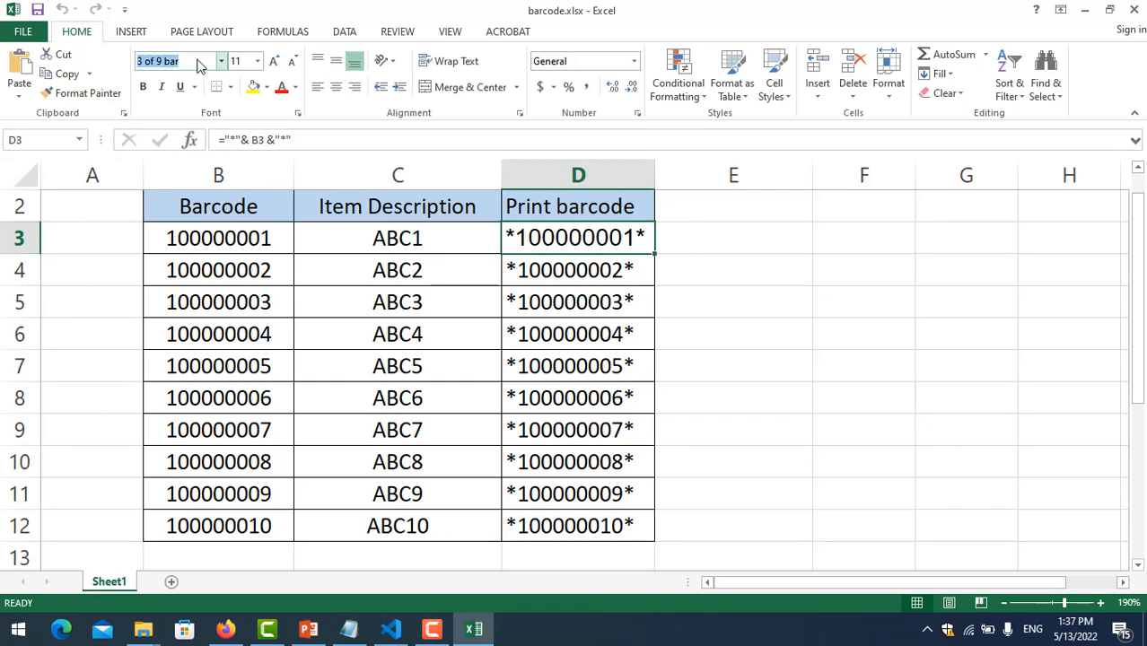
key("BackSpace")
type("3")
left_click(213, 63)
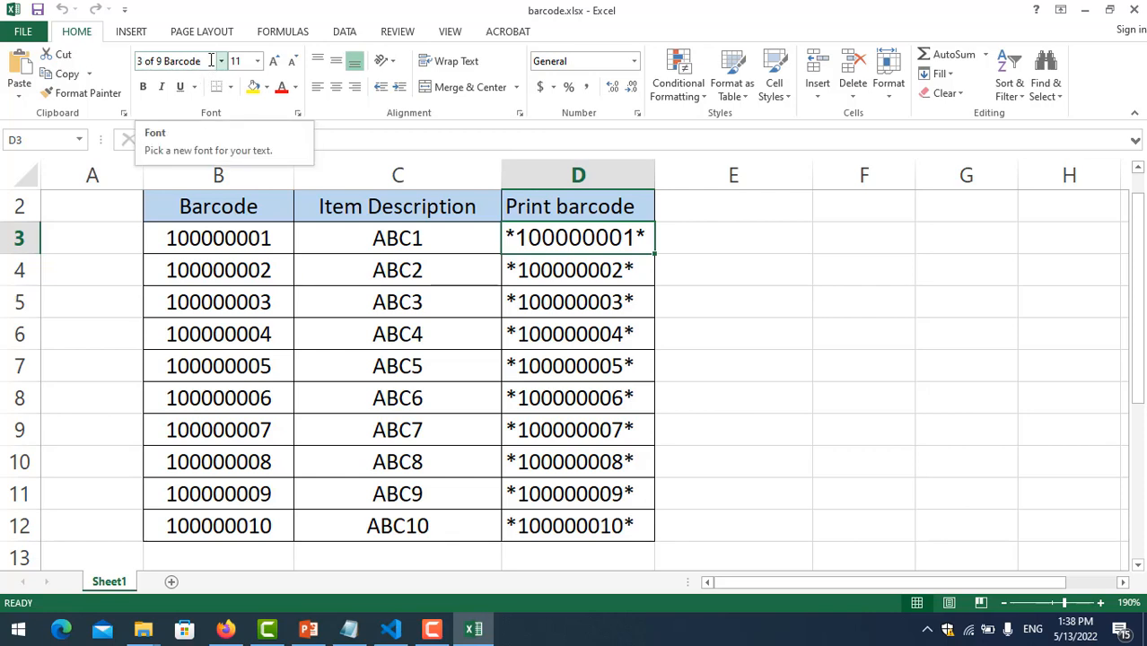
key("Return")
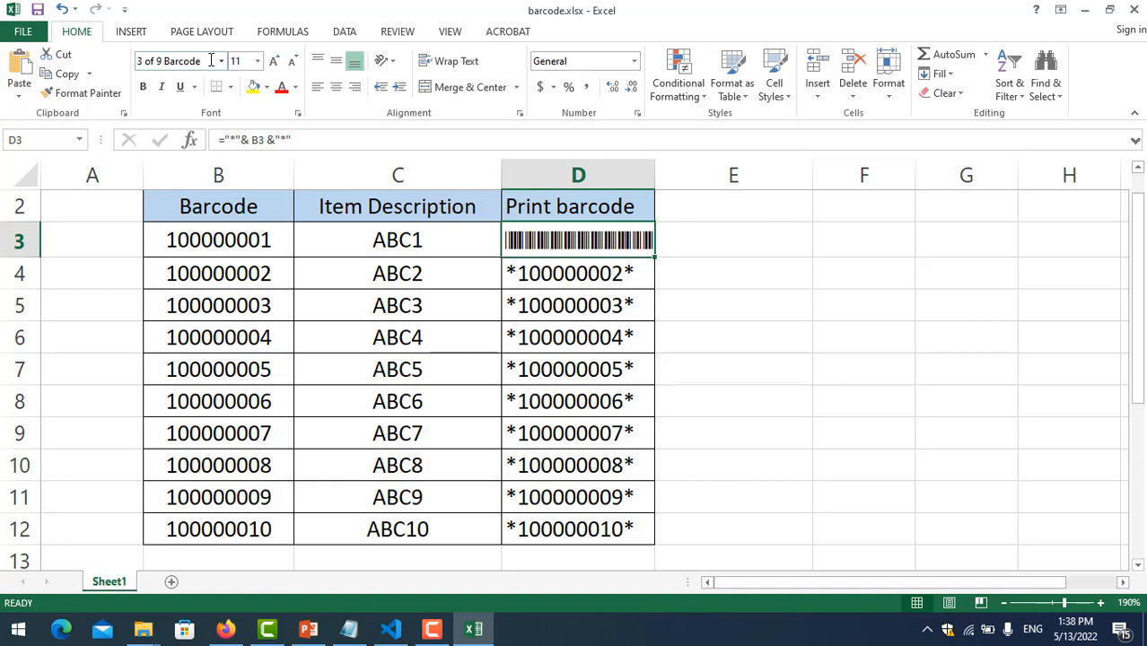
Apply the 3 of 9 Barcode font to the remaining Print barcode cells, D4:D12.
left_click(556, 296)
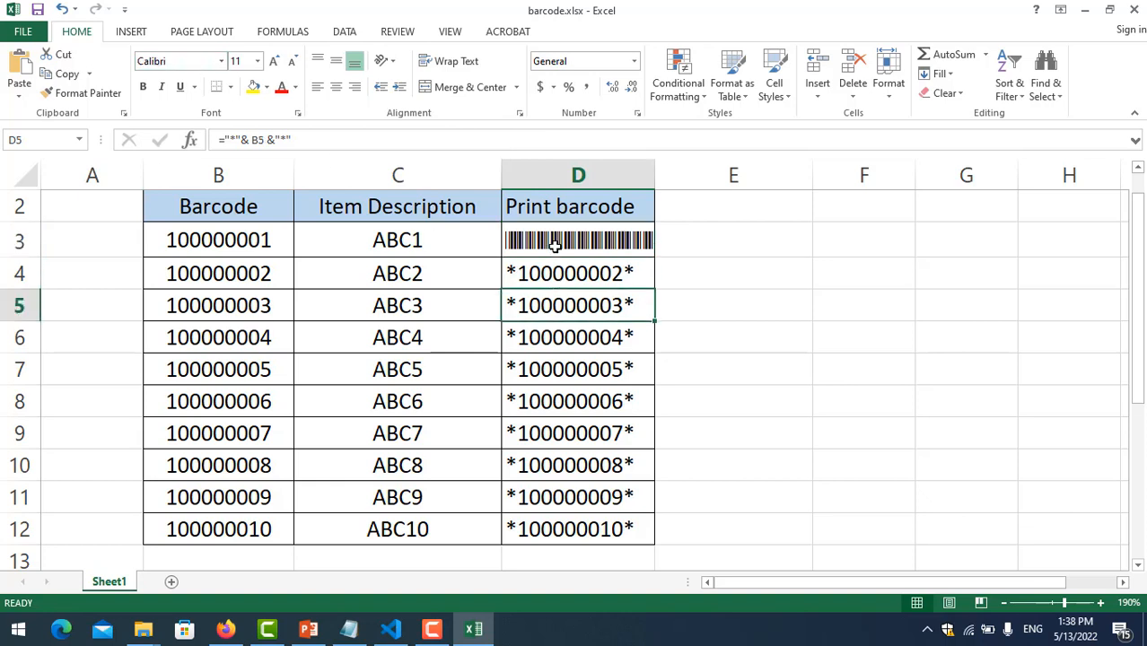
left_click(556, 244)
left_click(563, 273)
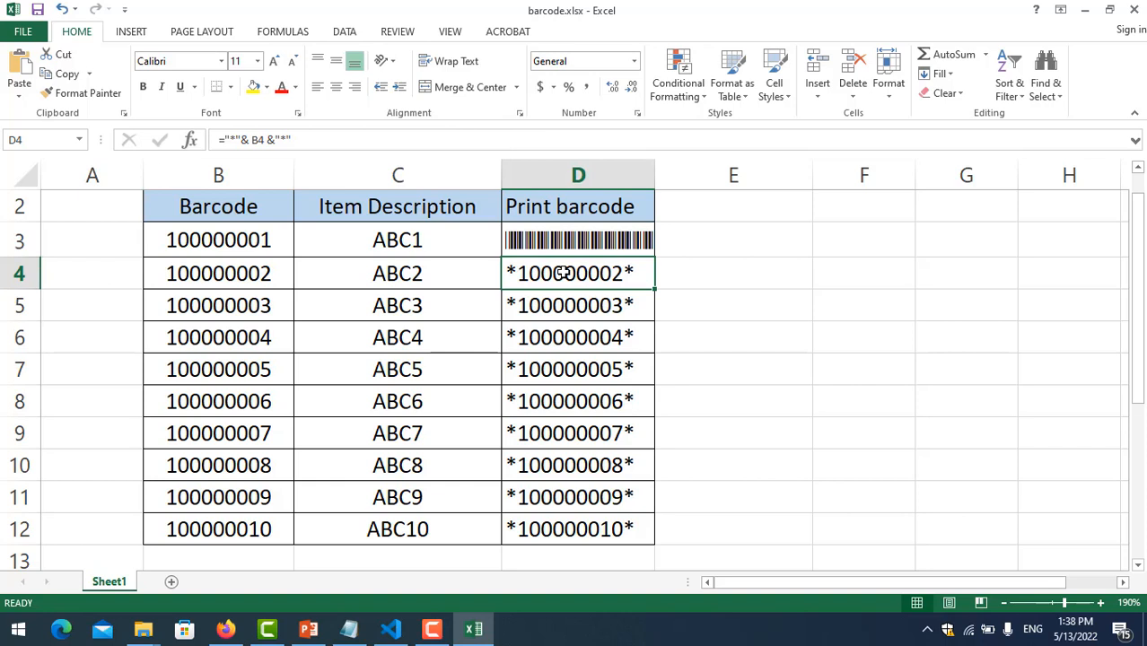
left_click_drag(562, 273, 588, 529)
left_click(181, 63)
key("BackSpace")
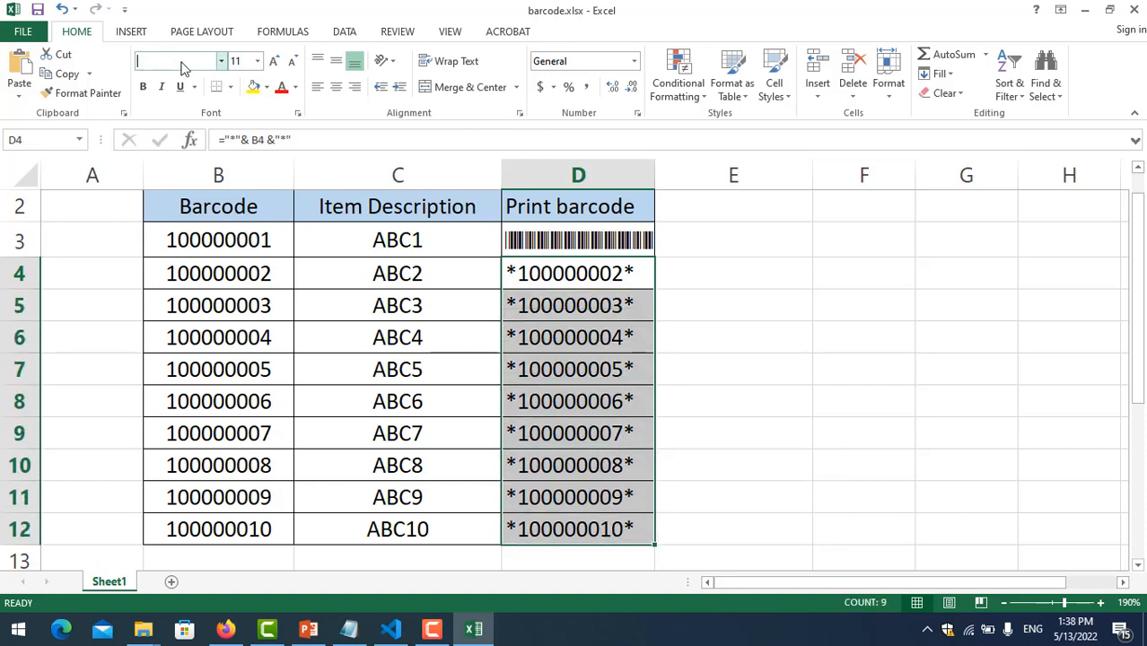
type("3 of 9 Barcode")
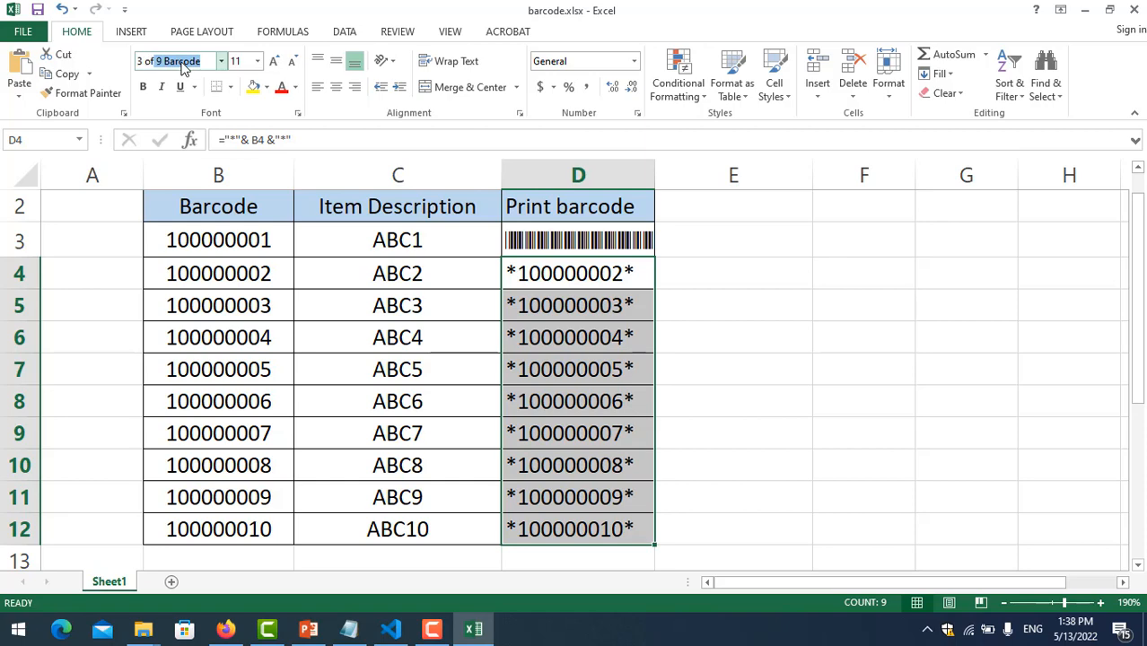
key("Return")
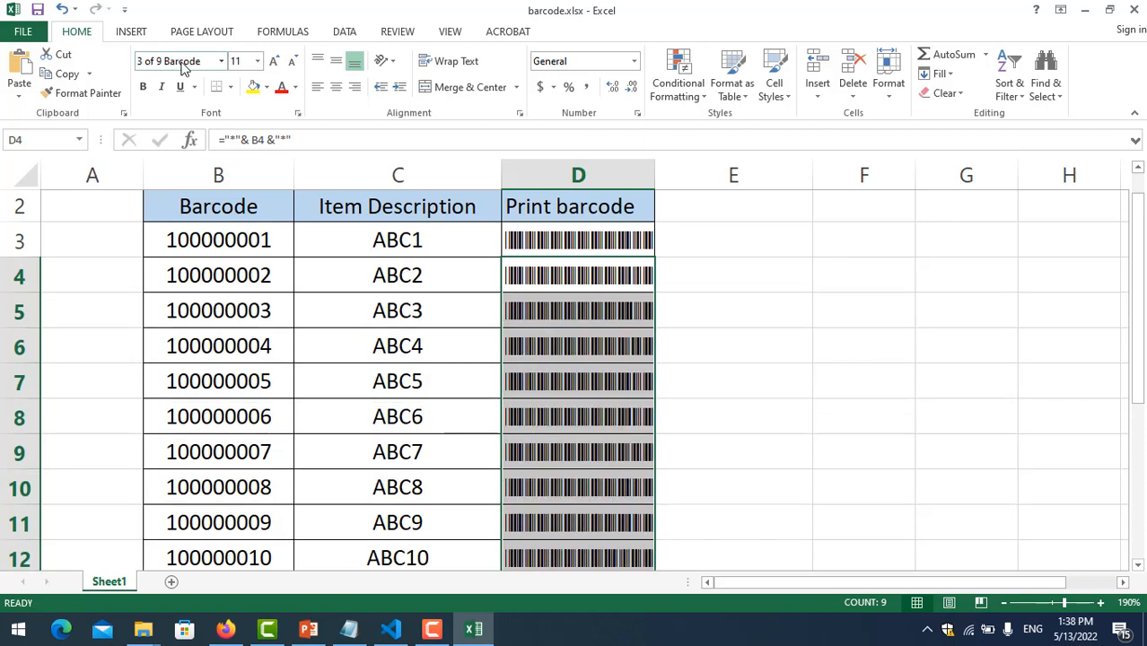
Select column D and widen it slightly beyond the width of the barcodes.
scroll(767, 328, "down", 1)
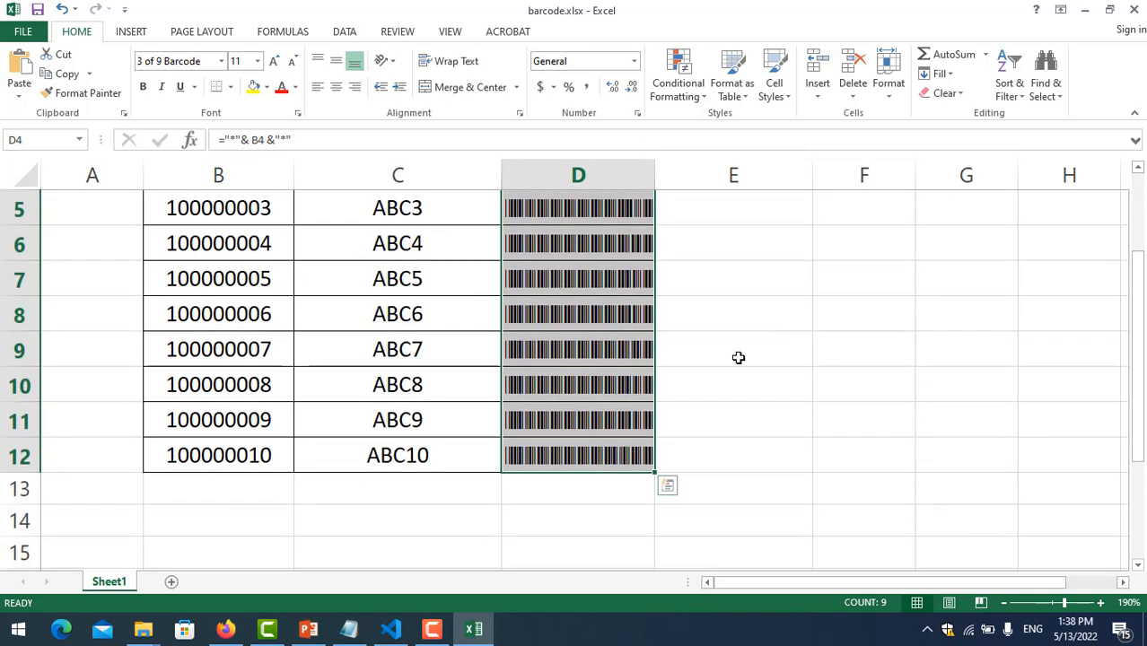
scroll(738, 358, "up", 2)
left_click(663, 348)
left_click(586, 174)
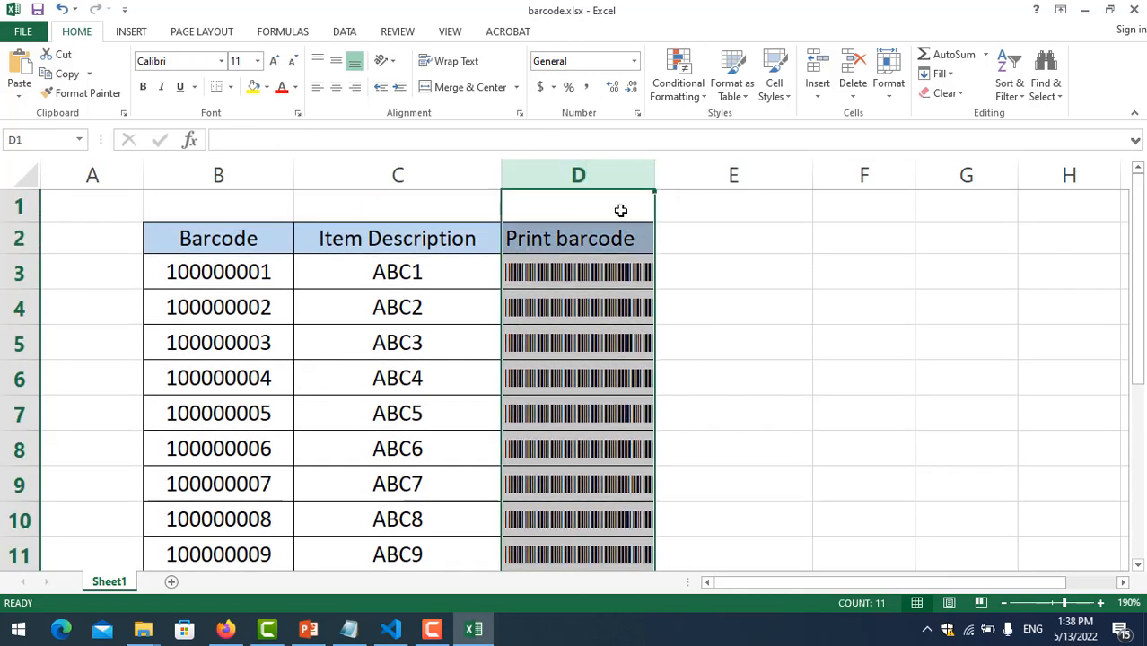
mouse_move(654, 173)
left_mouse_down()
mouse_move(703, 180)
mouse_move(672, 166)
left_mouse_up()
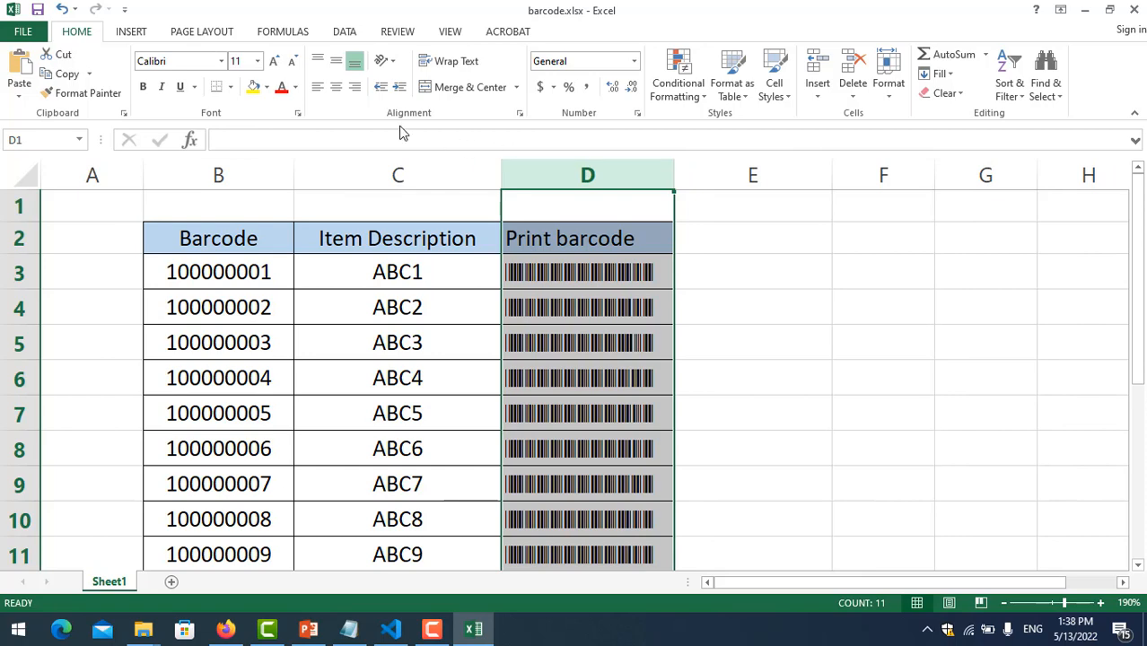
Center the contents of column D horizontally and align them to the middle vertically.
left_click(335, 86)
left_click(336, 60)
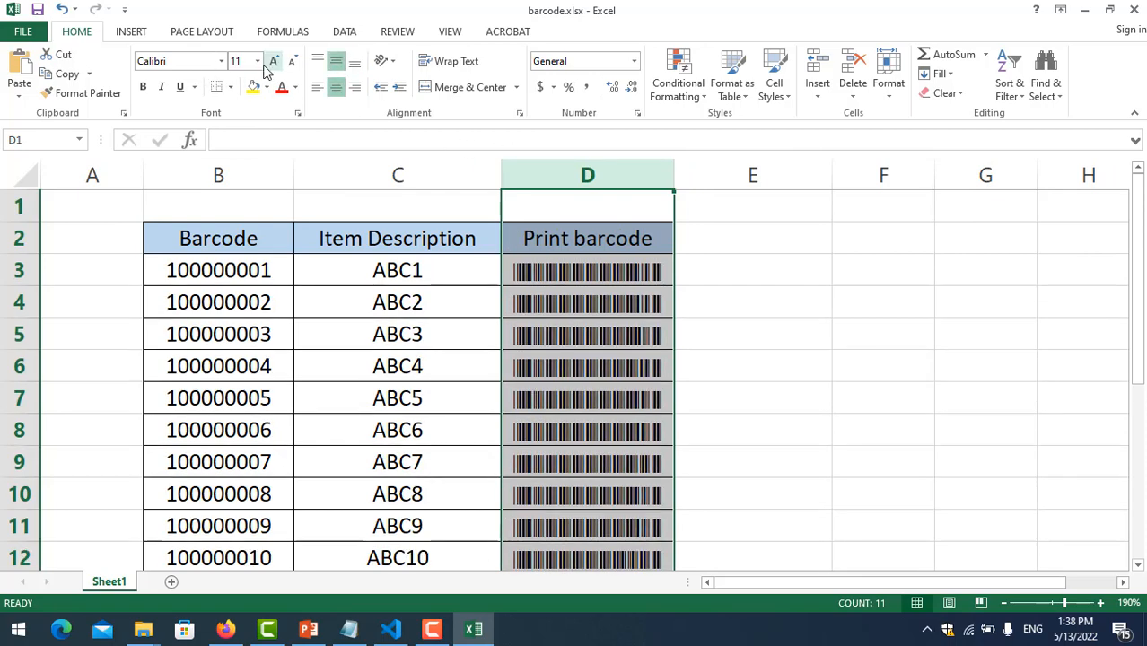
Set the font size of column D to 14 and widen the column so the enlarged barcodes fit inside it.
left_click(257, 61)
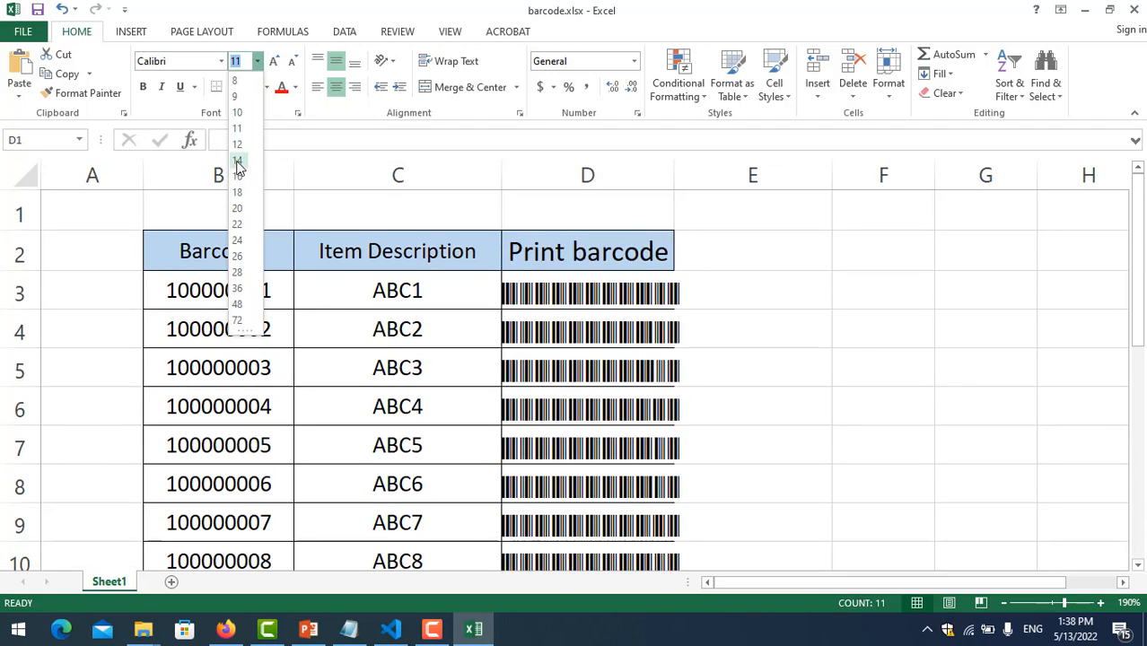
left_click(239, 162)
left_click_drag(677, 175, 702, 184)
Examine the formatted barcodes in the Print barcode column from the first item row to the last.
scroll(835, 387, "down", 3)
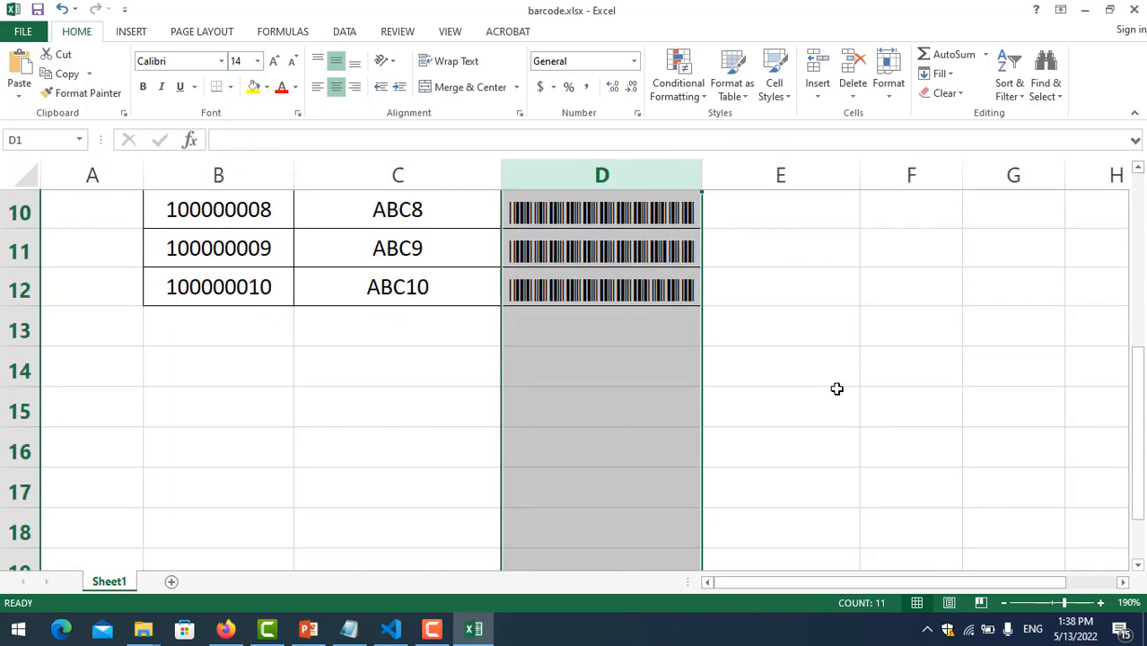
scroll(838, 390, "up", 3)
left_click(618, 403)
scroll(679, 368, "down", 3)
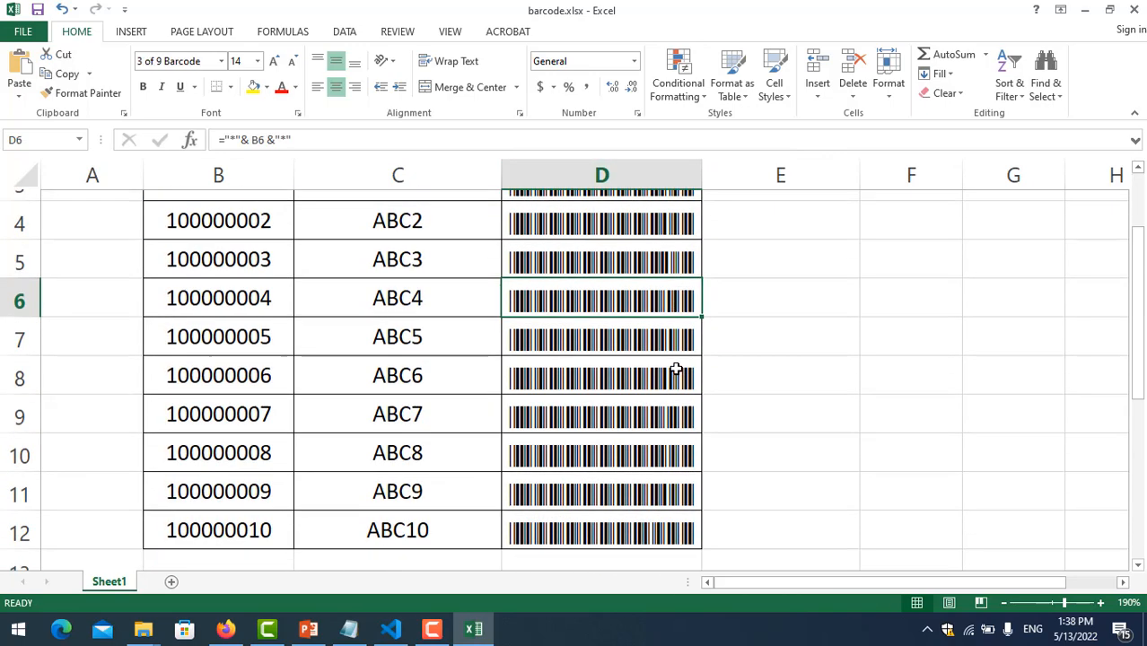
scroll(620, 369, "up", 3)
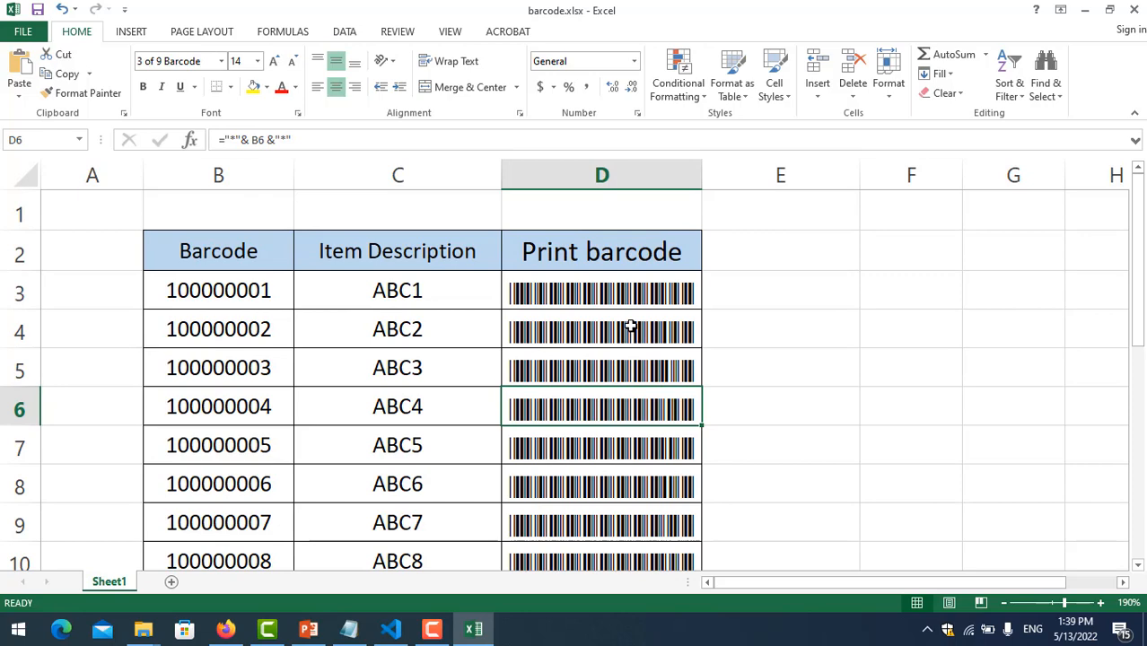
scroll(635, 296, "down", 2)
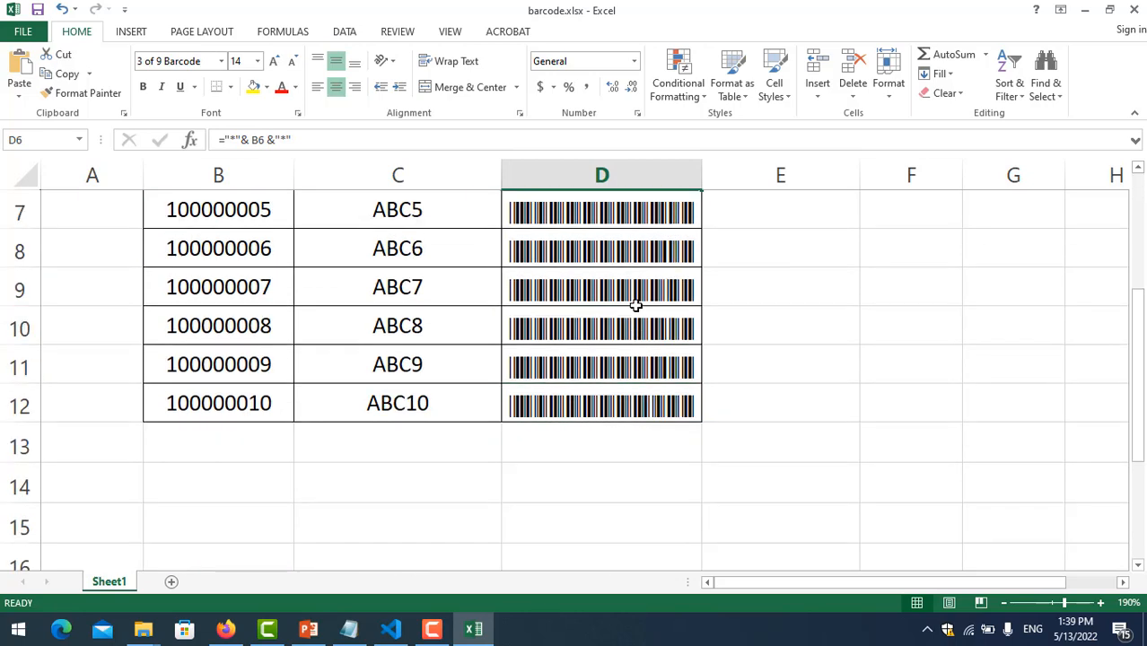
scroll(635, 305, "up", 1)
scroll(635, 306, "up", 1)
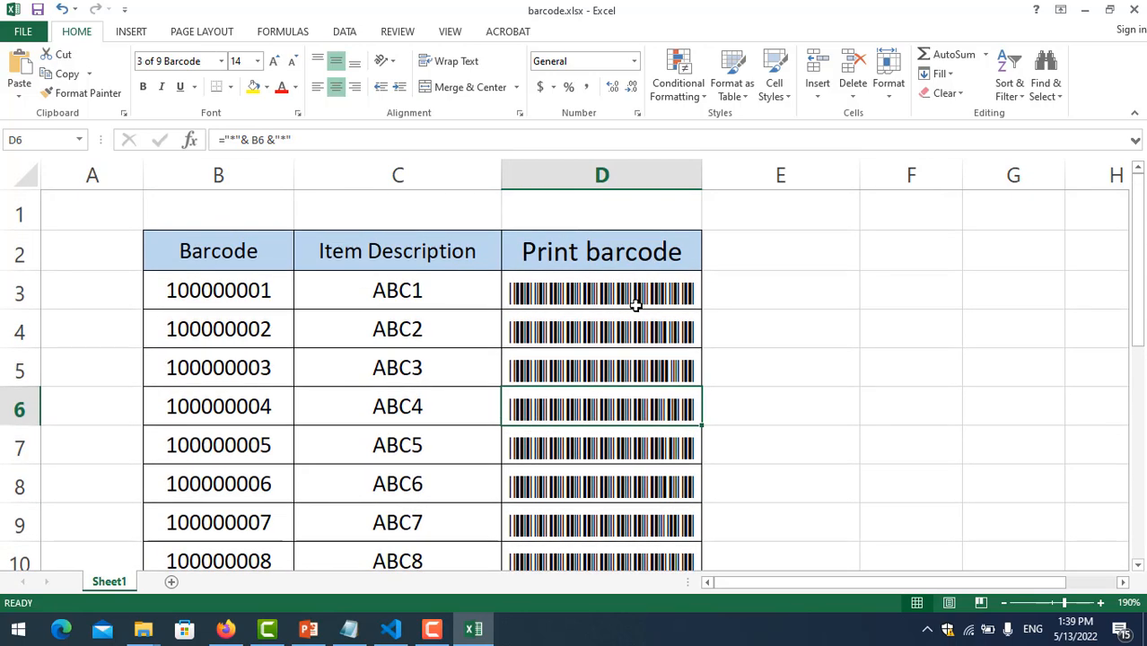
left_click(636, 316)
scroll(638, 316, "down", 1)
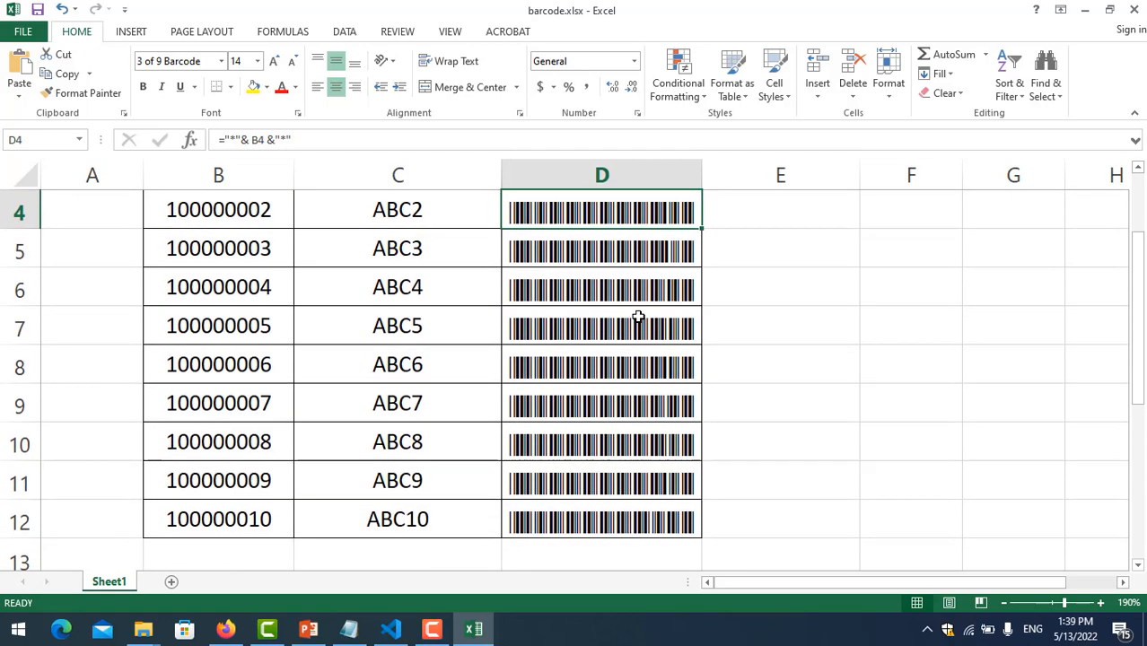